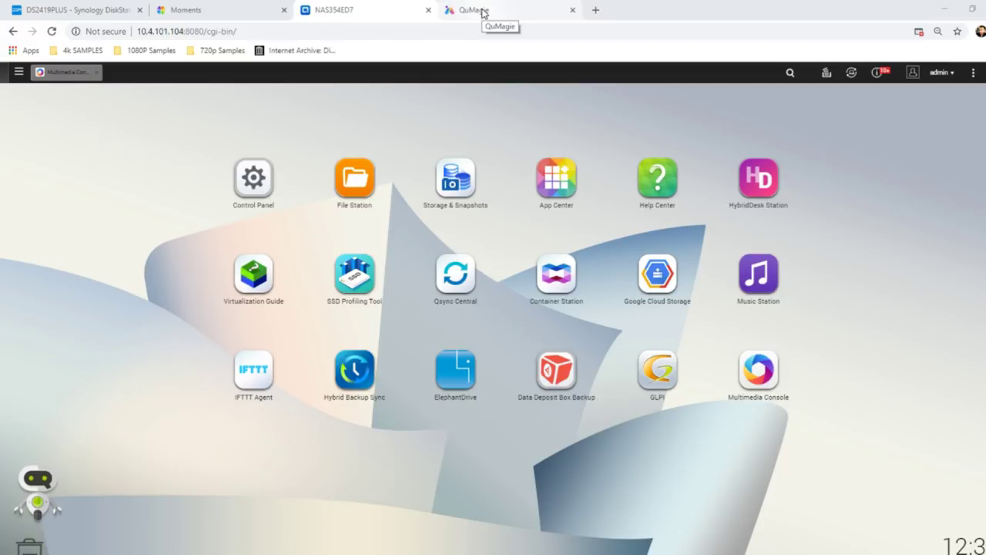
- Open App Center on the NAS desktop, look through the installed apps for QuMagie and Multimedia Console, and minimize it
click(483, 13)
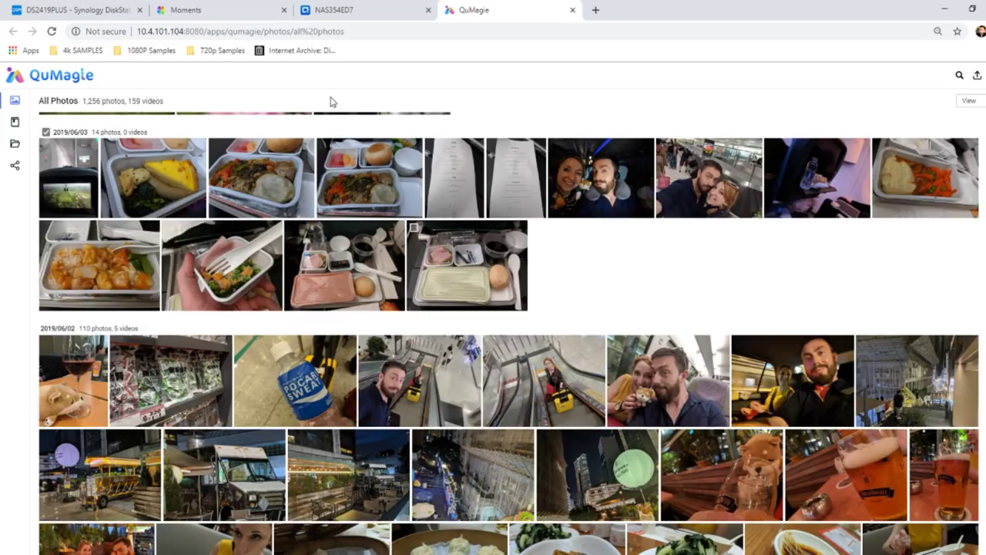
click(357, 7)
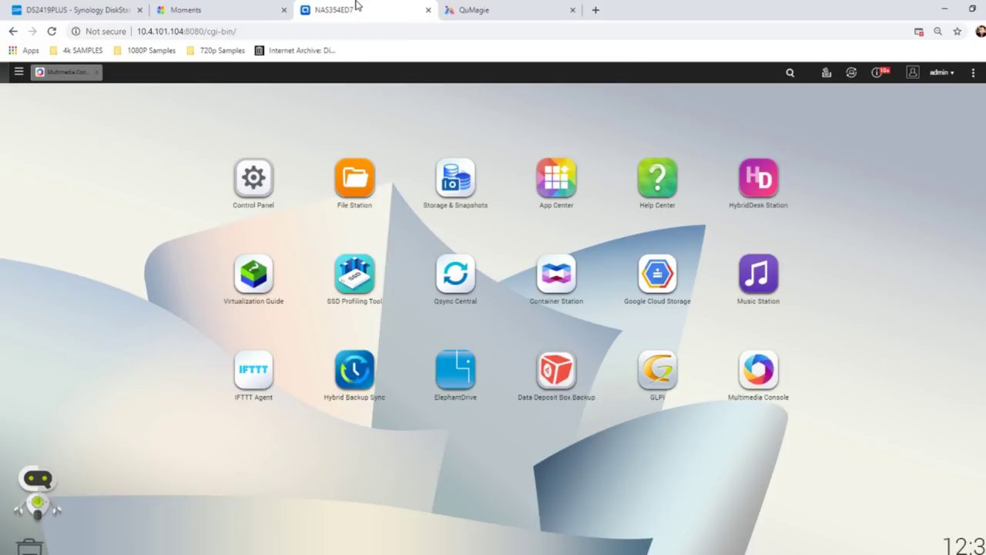
click(567, 182)
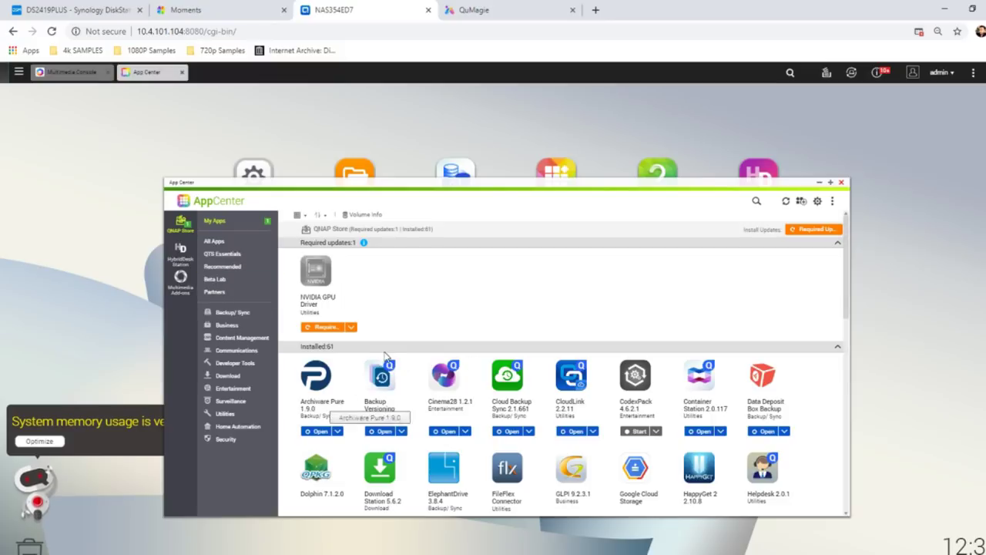
scroll(583, 391, down, 10)
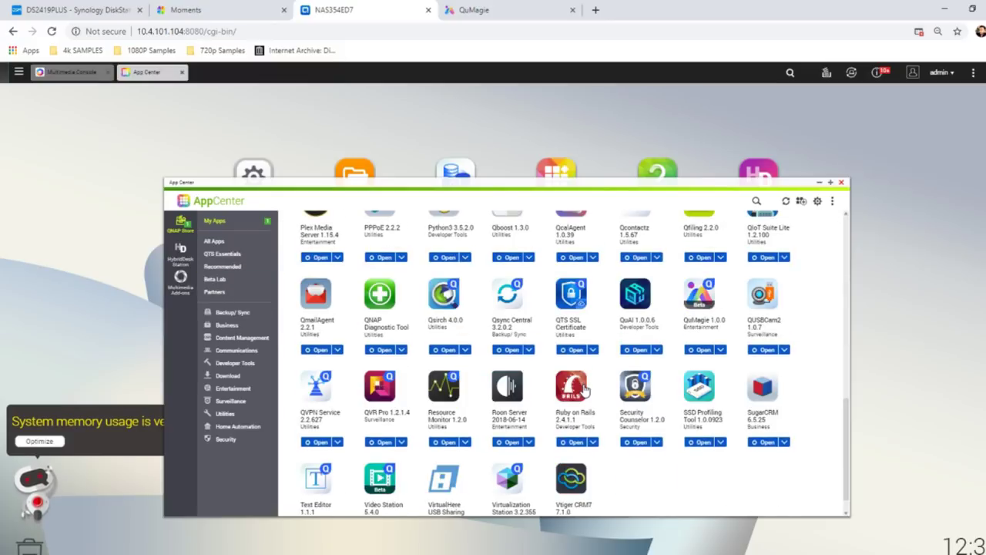
scroll(578, 405, up, 1)
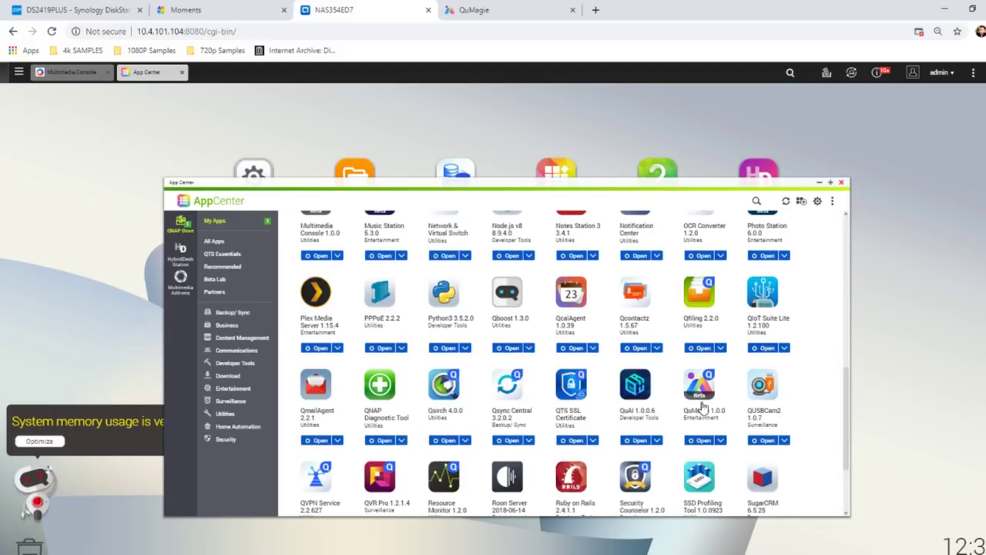
scroll(701, 394, up, 1)
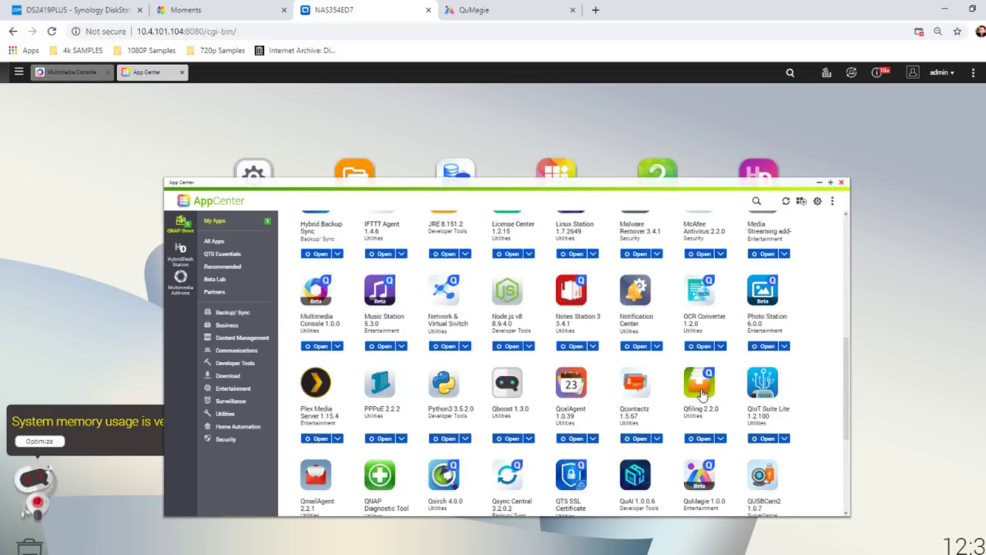
scroll(701, 395, up, 1)
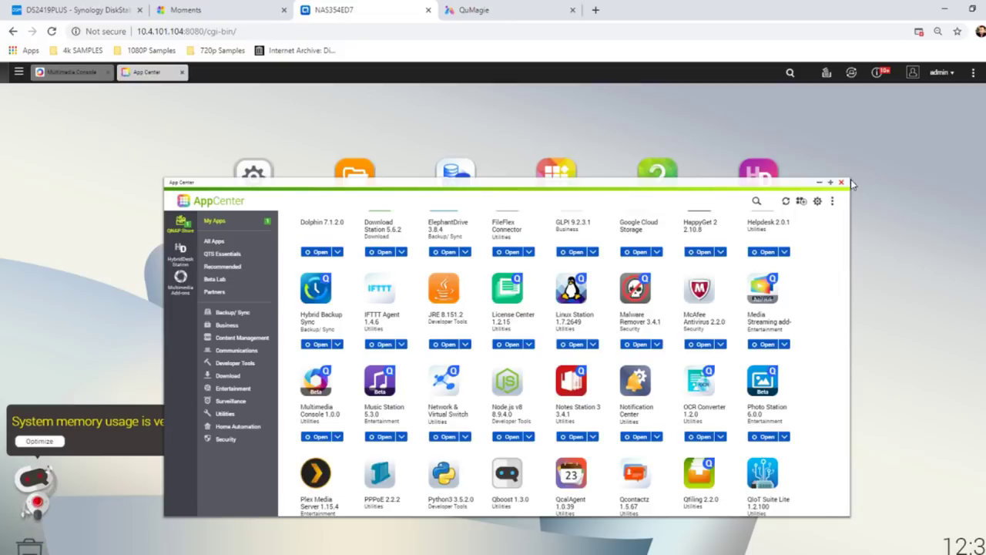
click(818, 181)
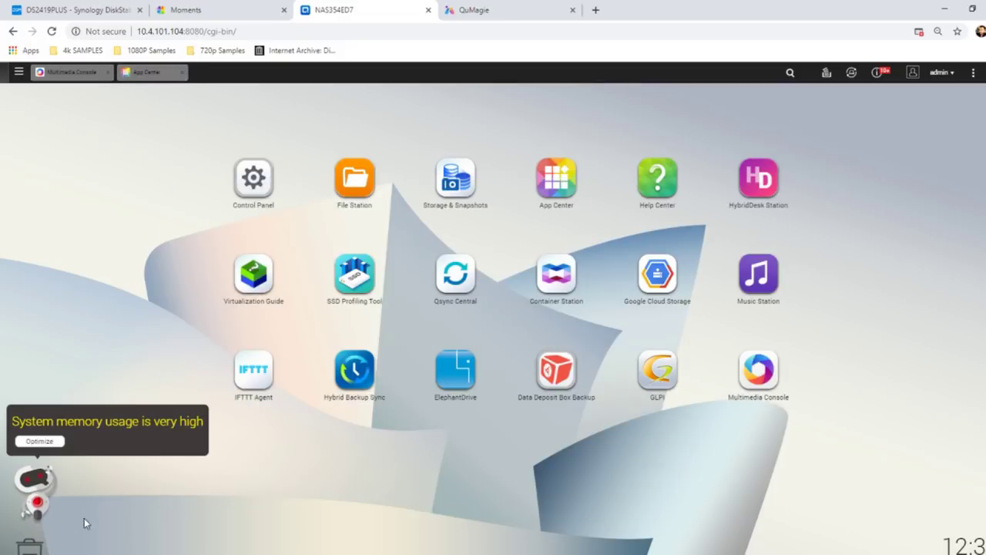
- Optimize the NAS memory with Qboost and dismiss the completion report
click(46, 493)
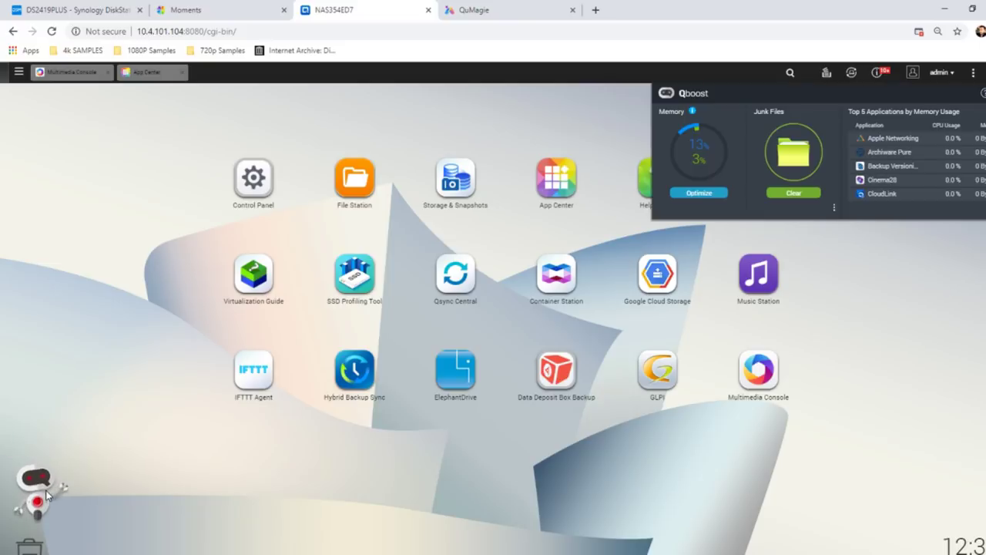
click(704, 194)
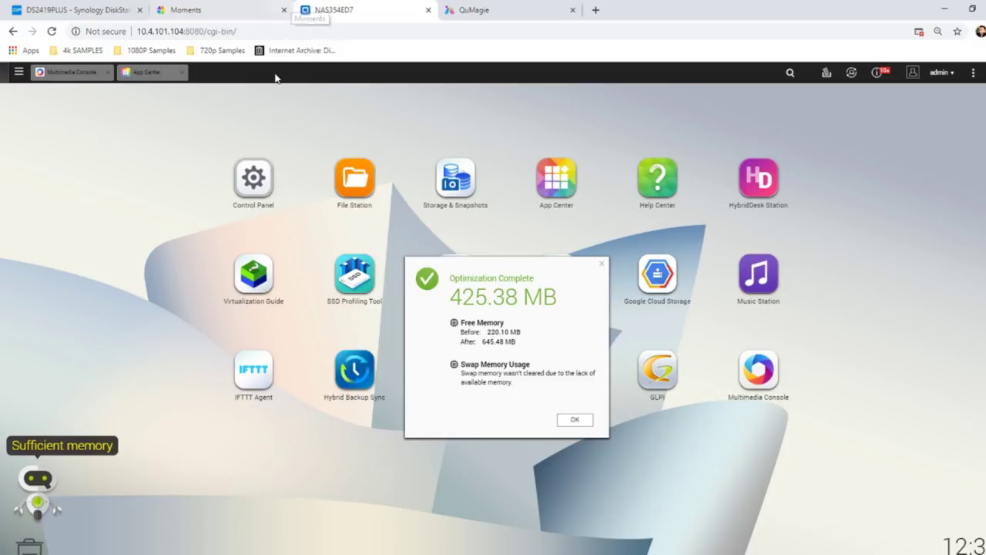
click(602, 264)
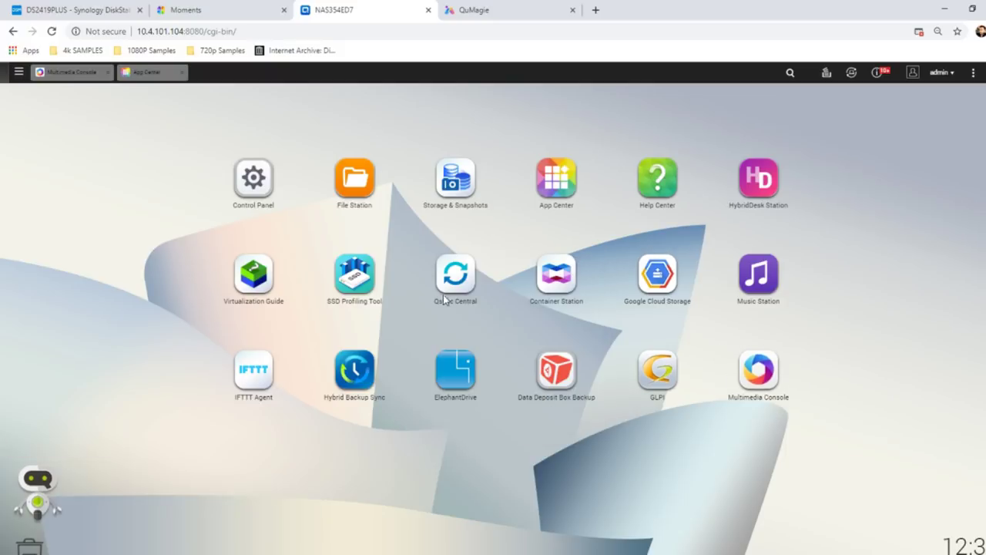
- Switch to QuMagie and browse the All Photos timeline around the early June 2019 dates
click(488, 10)
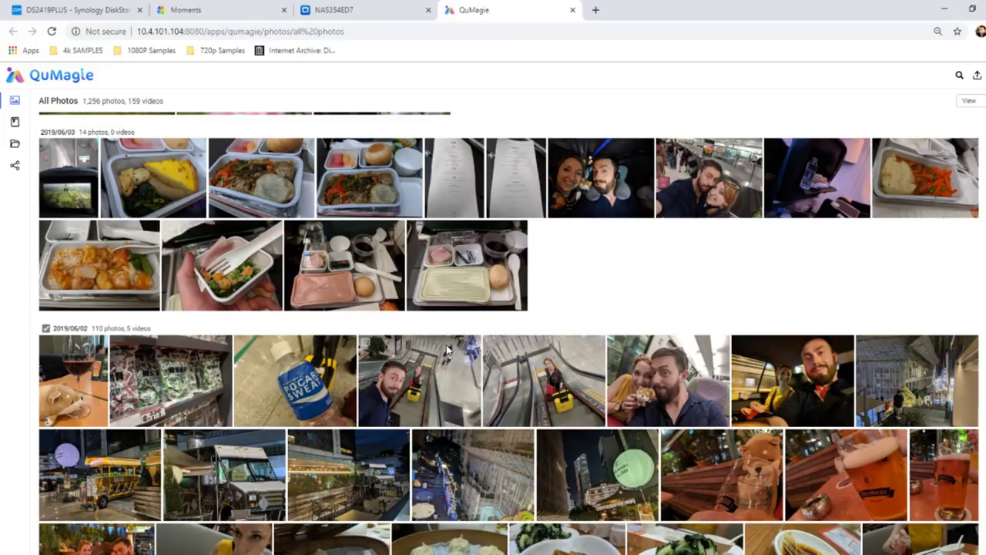
scroll(447, 349, up, 3)
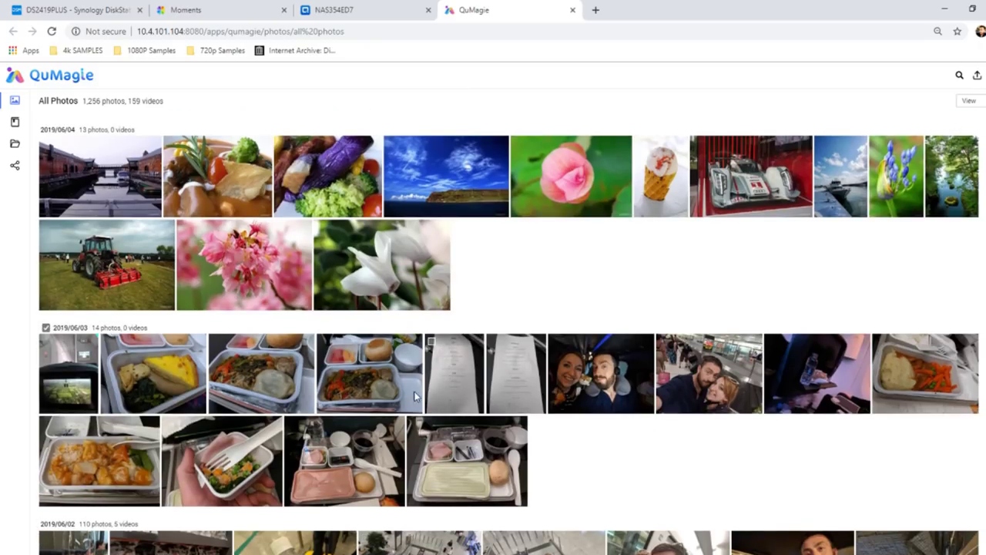
scroll(413, 359, down, 5)
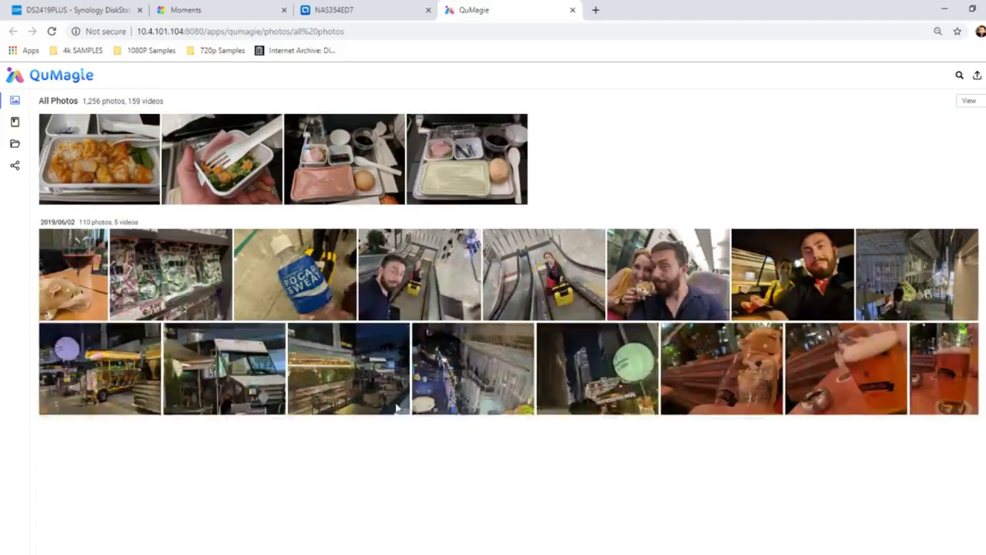
scroll(339, 229, up, 2)
scroll(340, 229, up, 2)
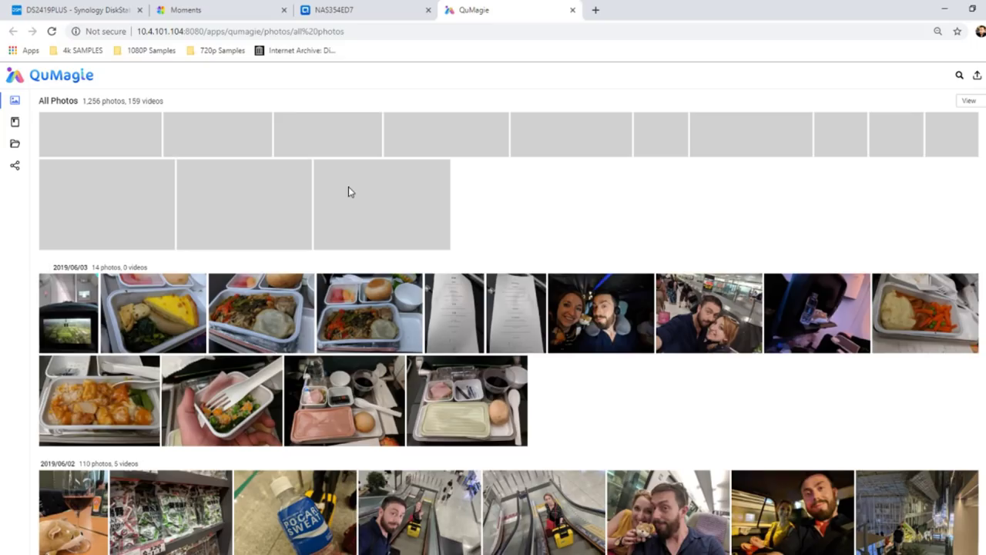
scroll(457, 257, up, 1)
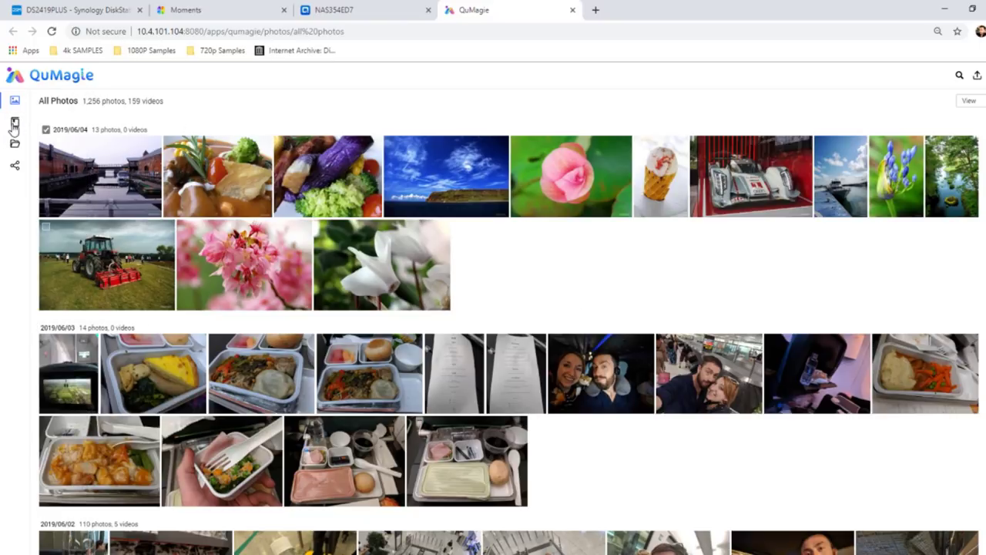
- Examine QuMagie's navigation sections and the view options for thumbnail size and sort order in All Photos
mouse_move(16, 128)
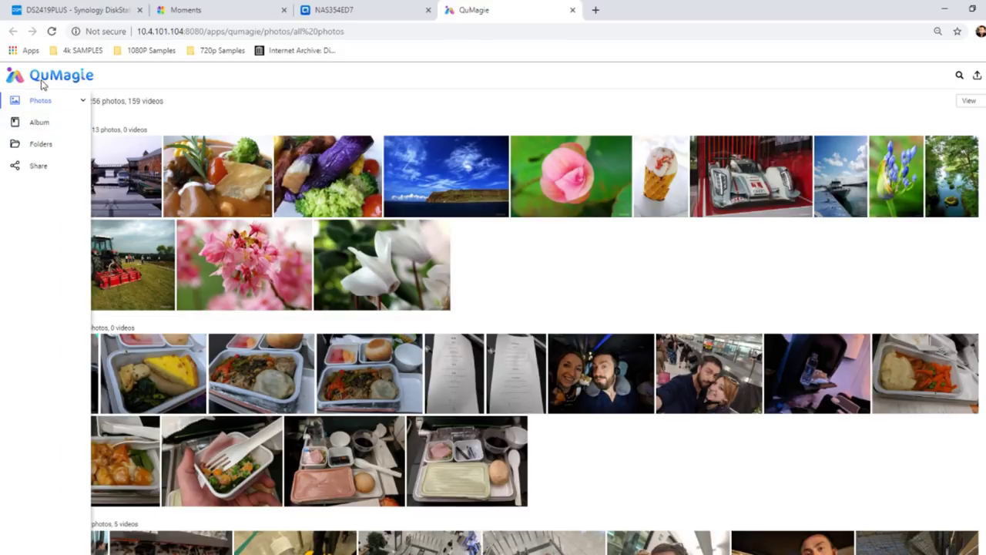
click(29, 105)
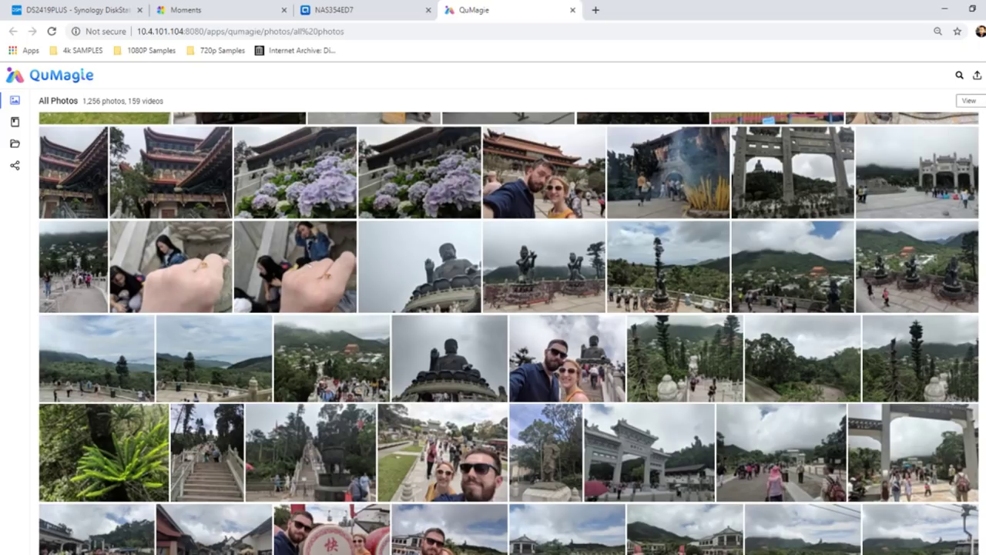
click(969, 100)
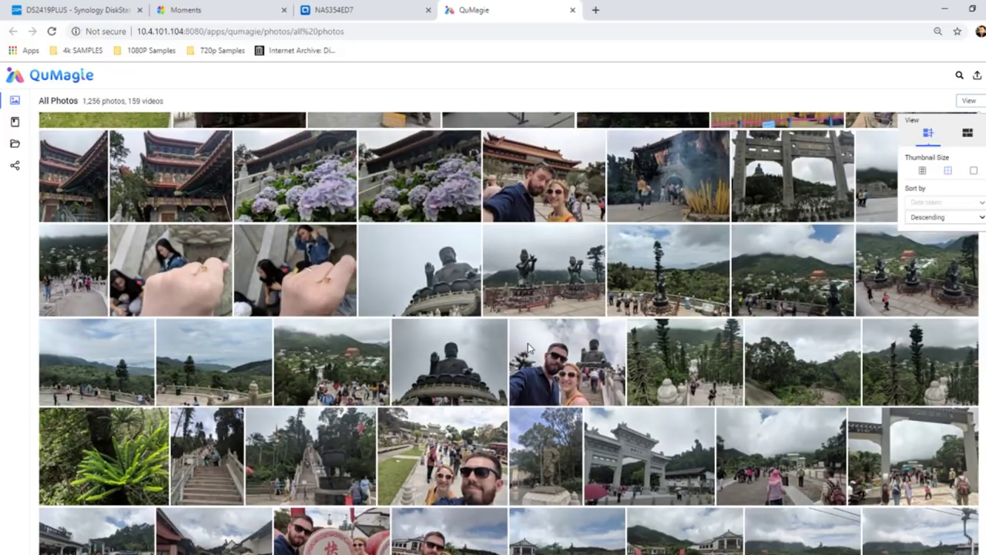
mouse_move(17, 126)
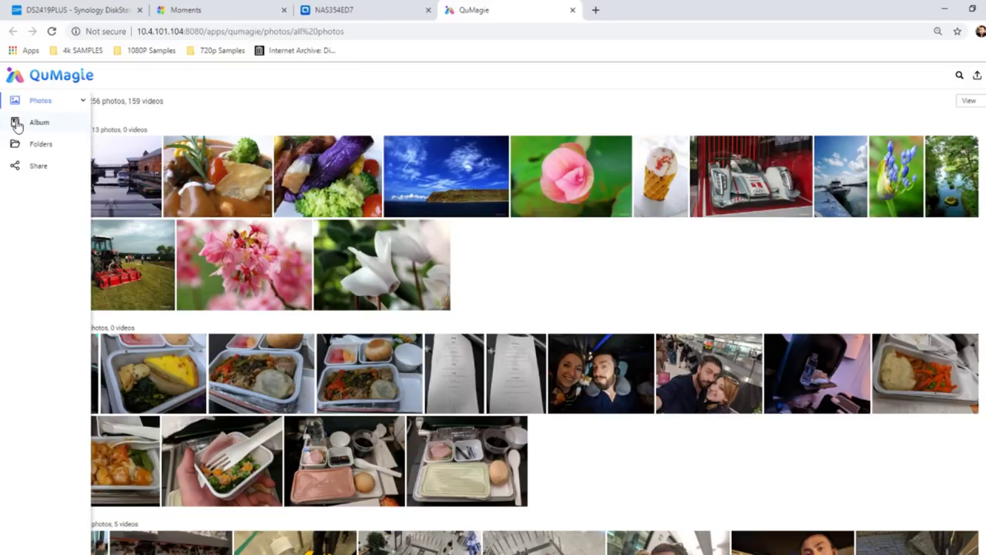
- Open Windows Task Manager, check the CPU and memory use of the running processes, and minimize it
right_click(652, 553)
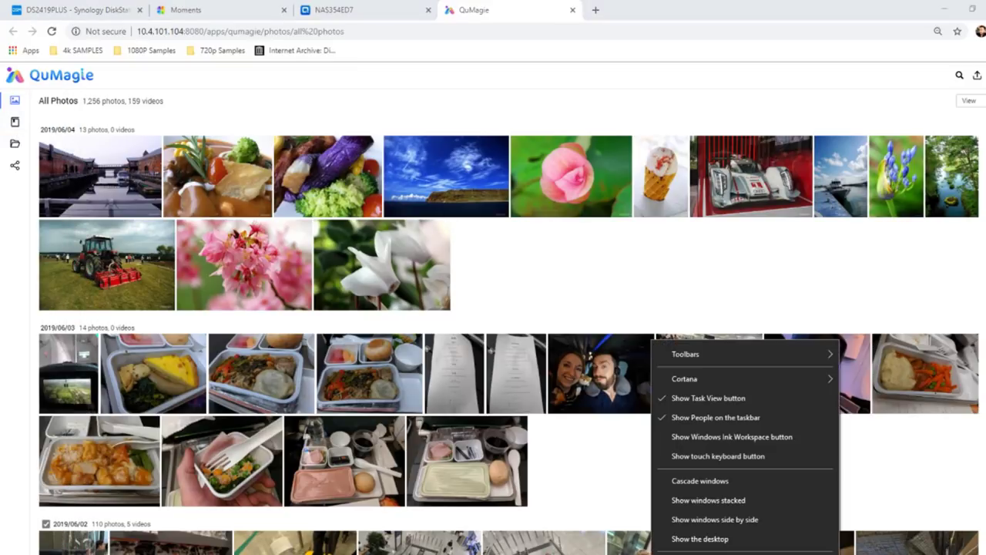
key(Escape)
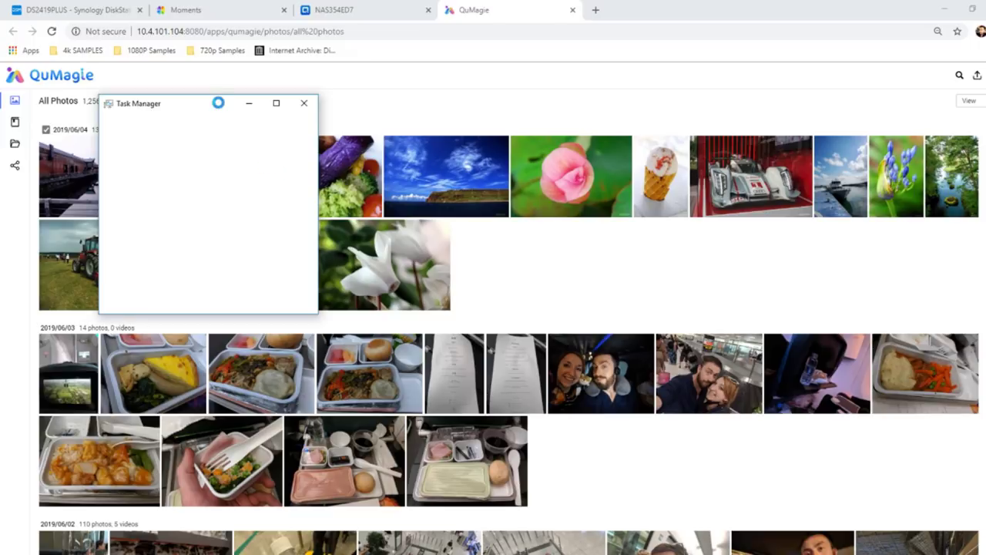
drag(220, 103, 671, 311)
click(578, 508)
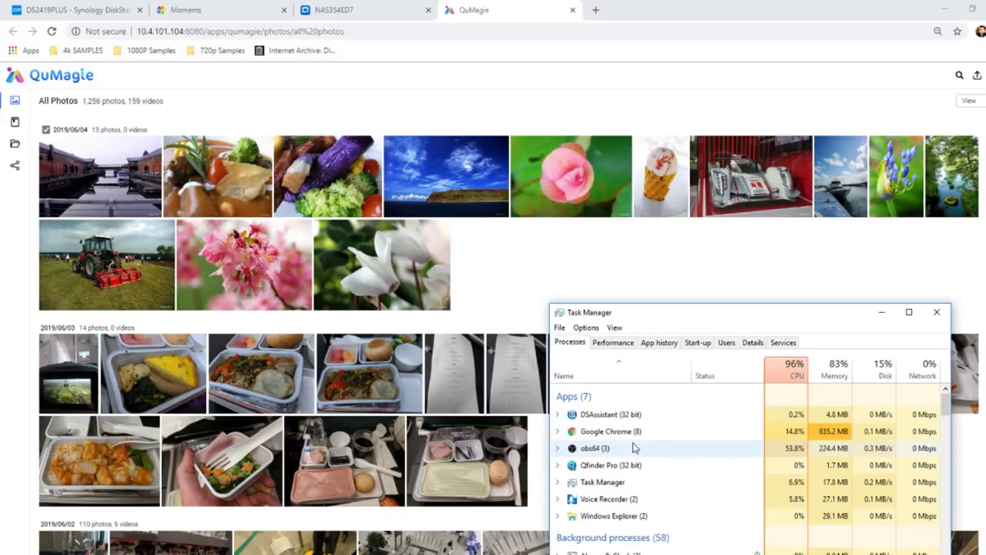
click(882, 314)
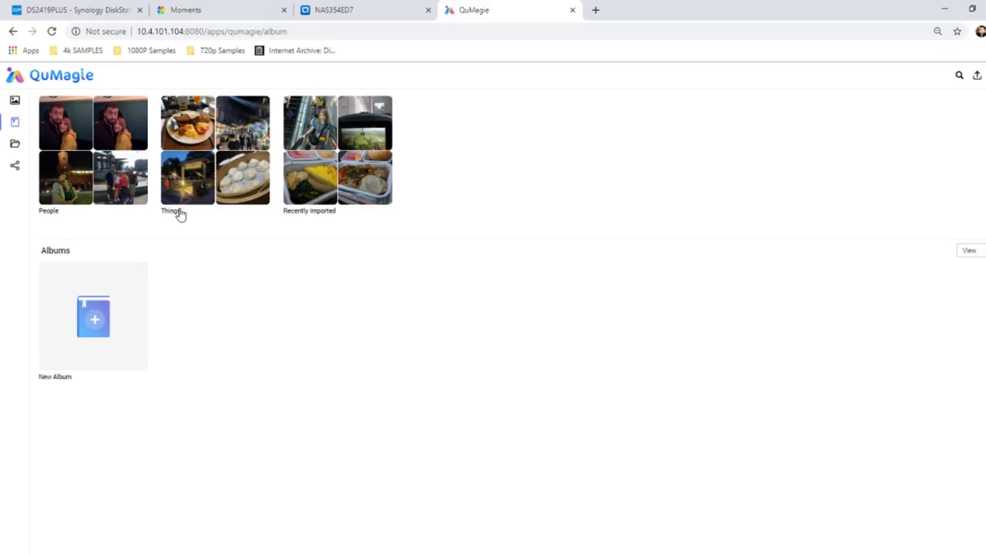
- Open the People album, view the photos grouped under the fifth face, and return to the face list
click(98, 116)
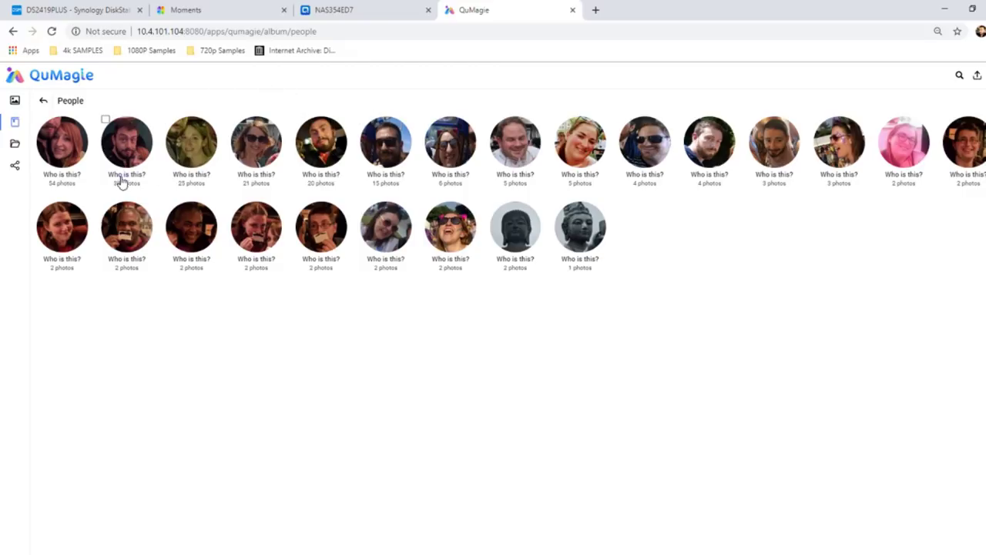
click(321, 162)
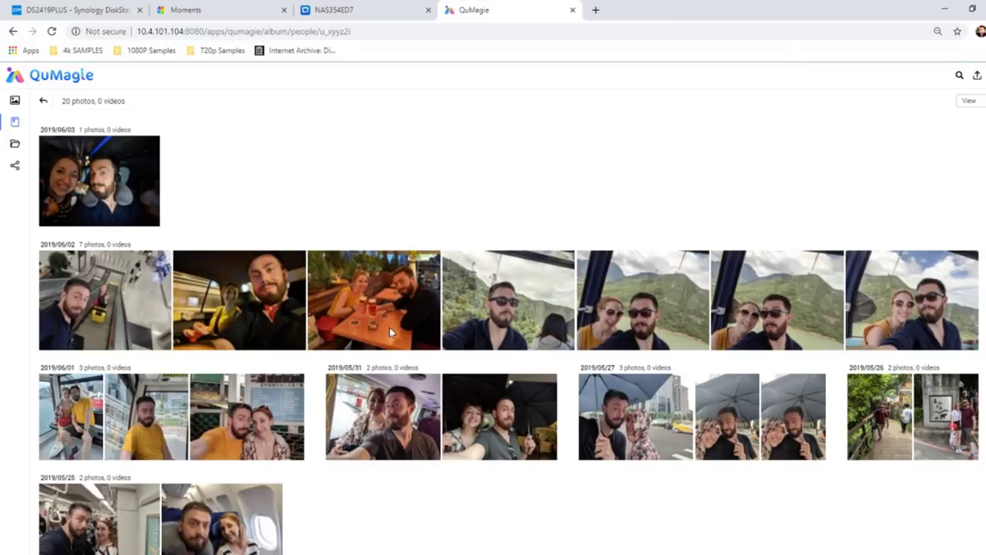
click(44, 103)
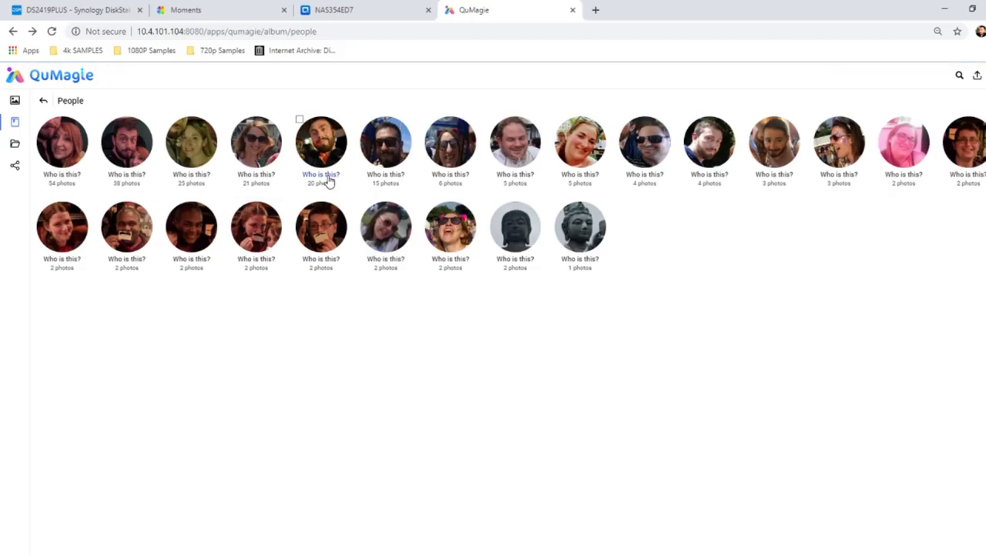
- Label the fifth unnamed face in the People album with the person's first name
click(329, 178)
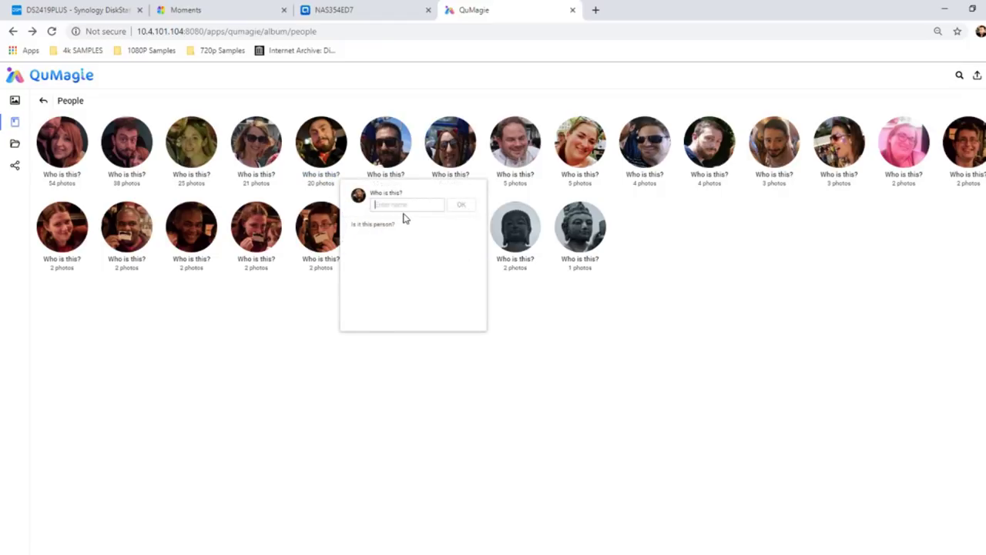
text(rOBBIE)
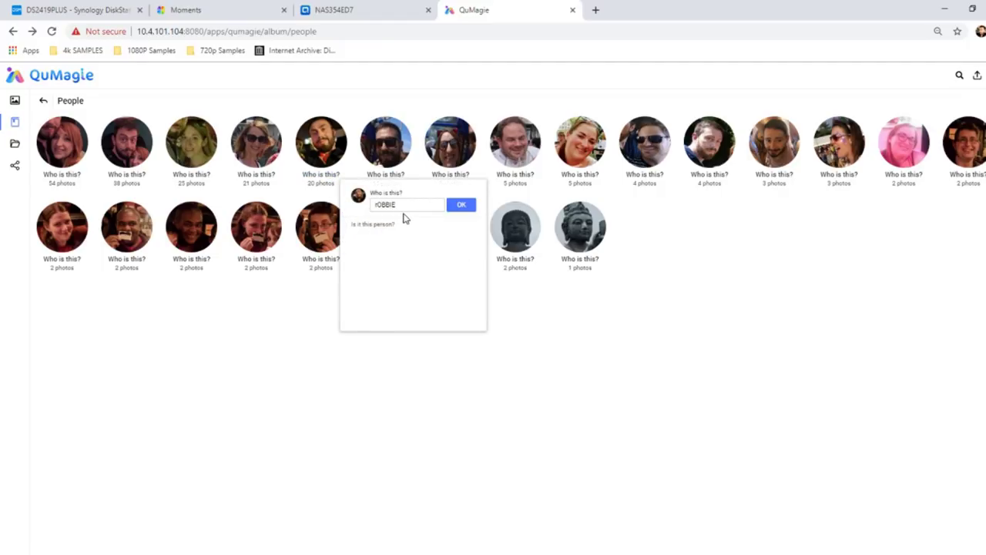
key(BackSpace)
key(BackSpace)
key(BackSpace)
text(Robbie)
click(462, 205)
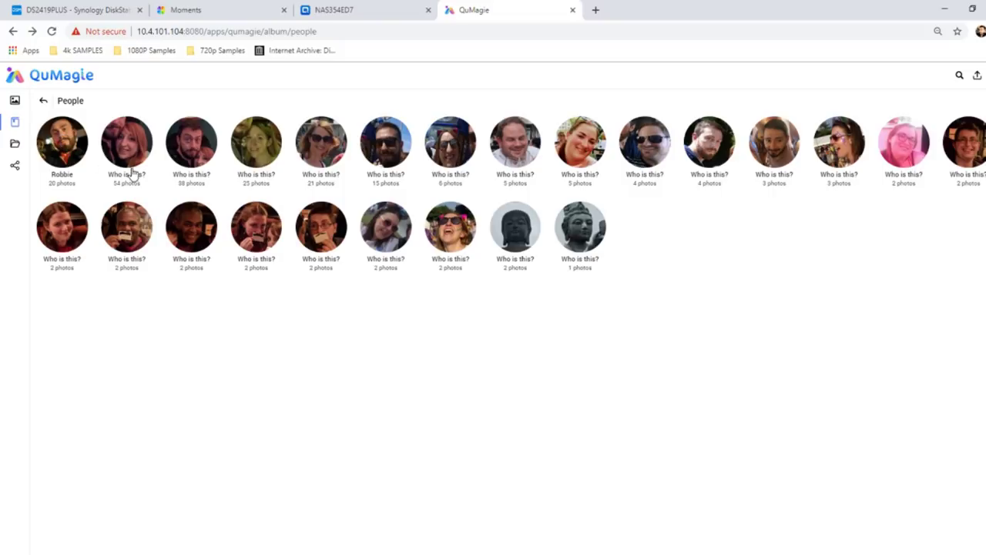
- Merge the bearded man's duplicate face groups of 38 and 15 photos into his named group using the suggested person
click(193, 176)
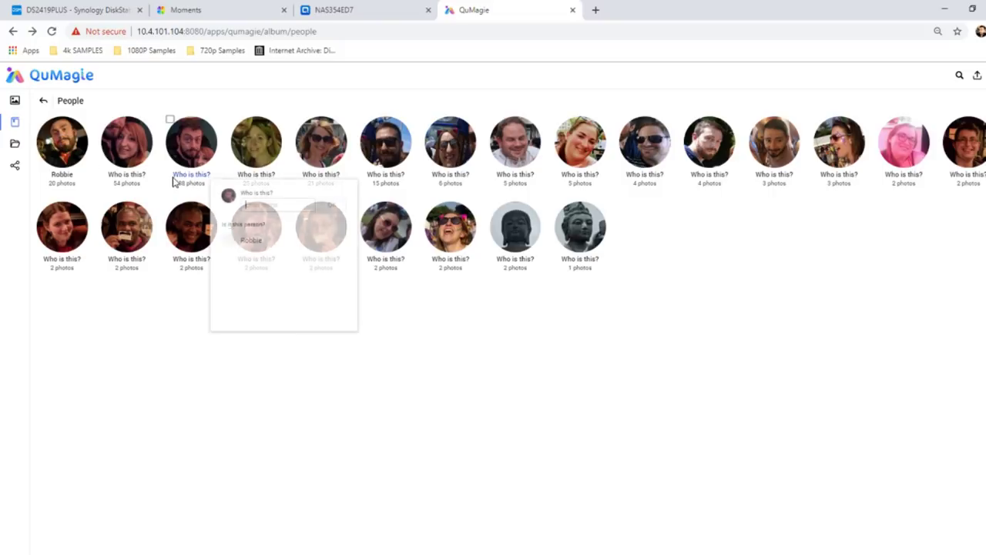
click(252, 241)
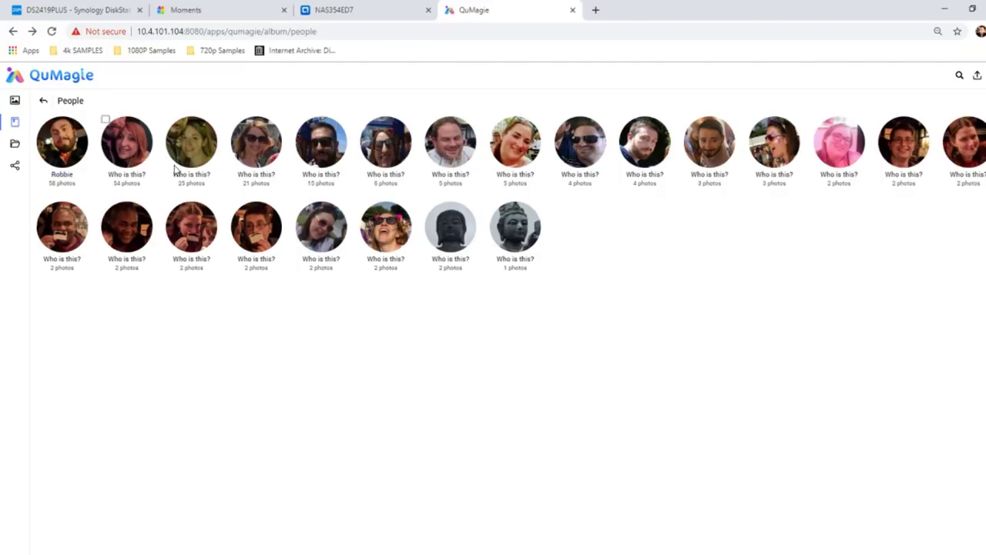
click(316, 176)
click(385, 244)
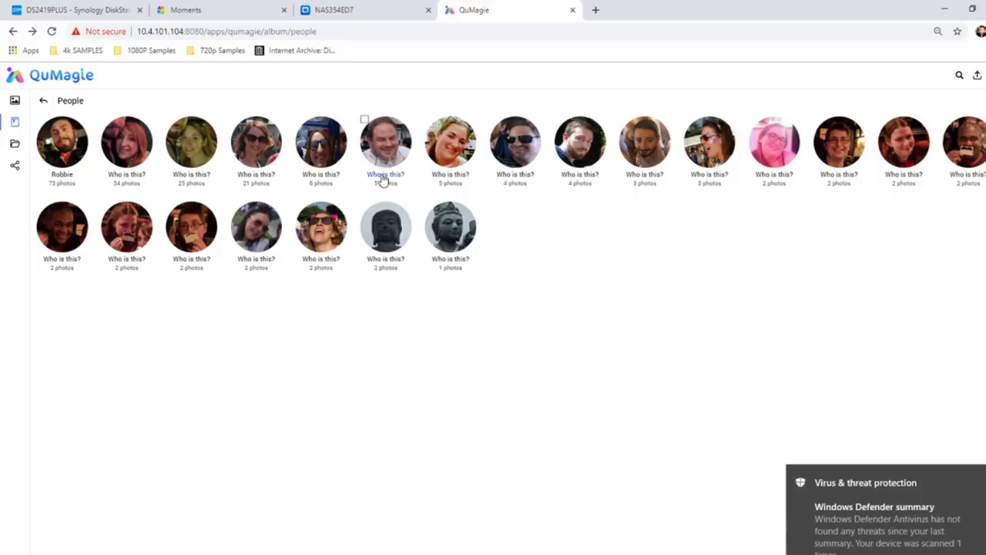
- Label the face group of the smiling man in the white shirt with his first name
click(383, 176)
text(Ge)
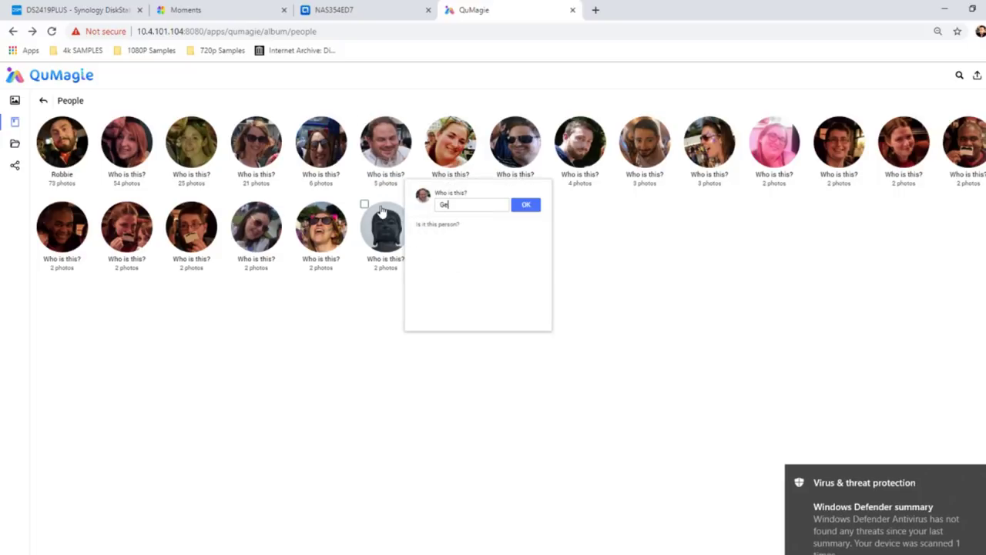
text(rrard)
click(540, 203)
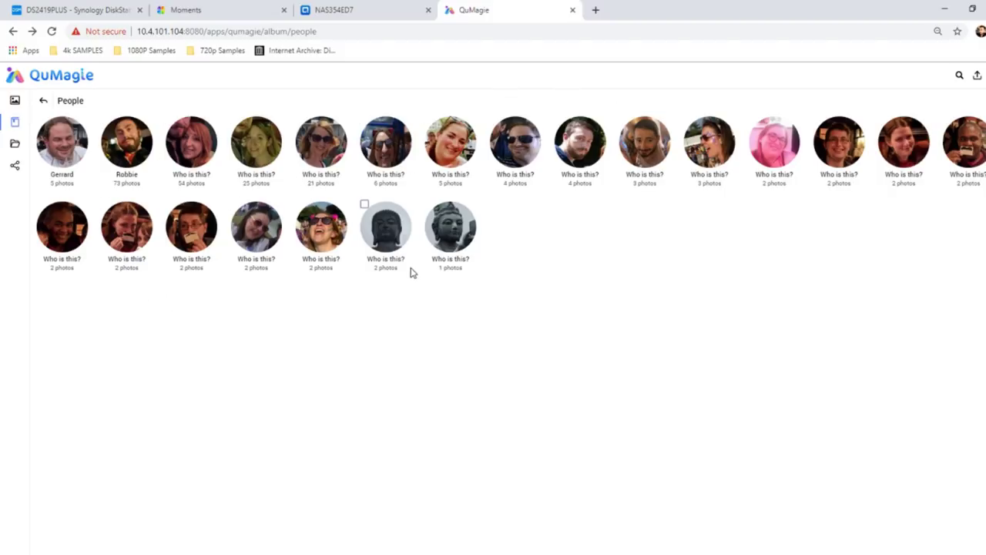
- Label the face group of the woman holding a card with her first name and merge her other two-photo group into it
click(125, 262)
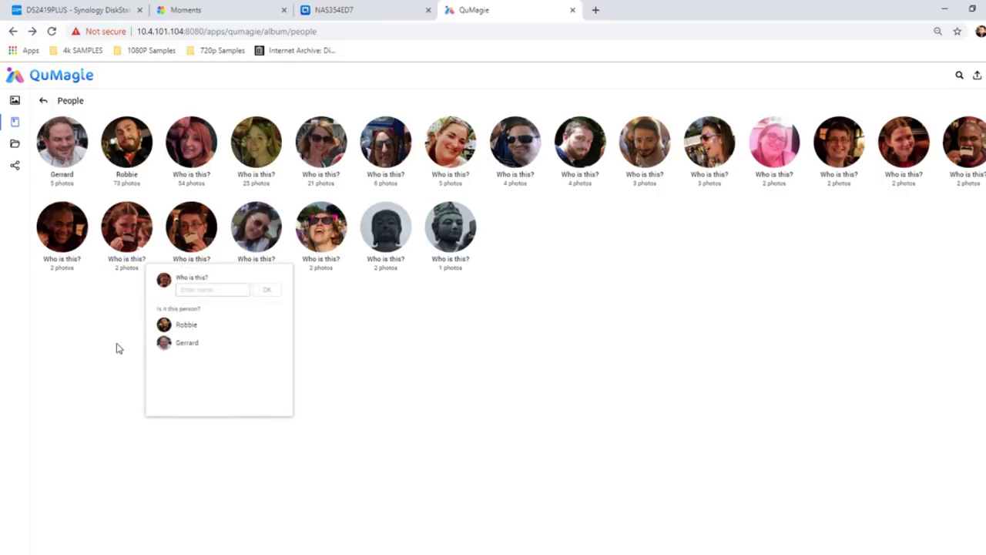
text(Clara)
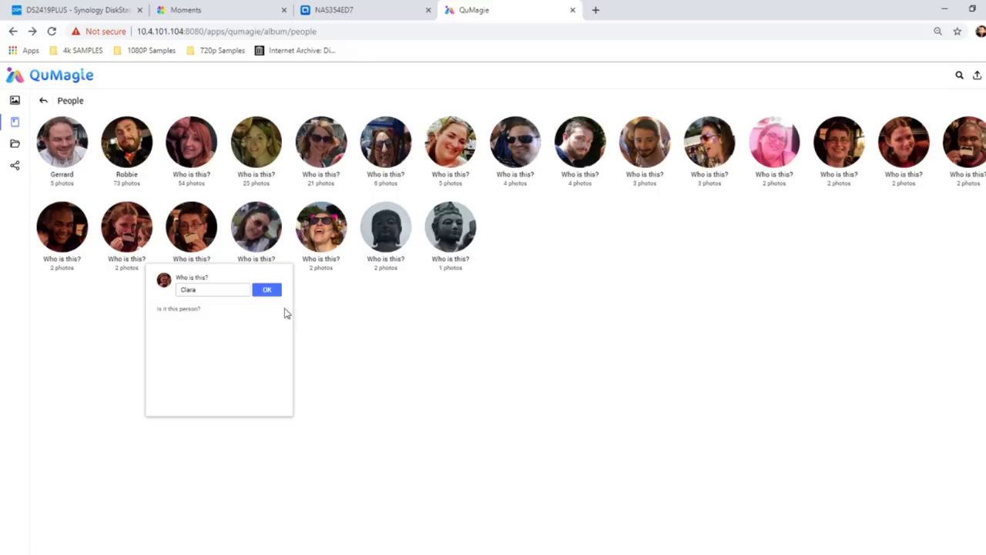
click(268, 290)
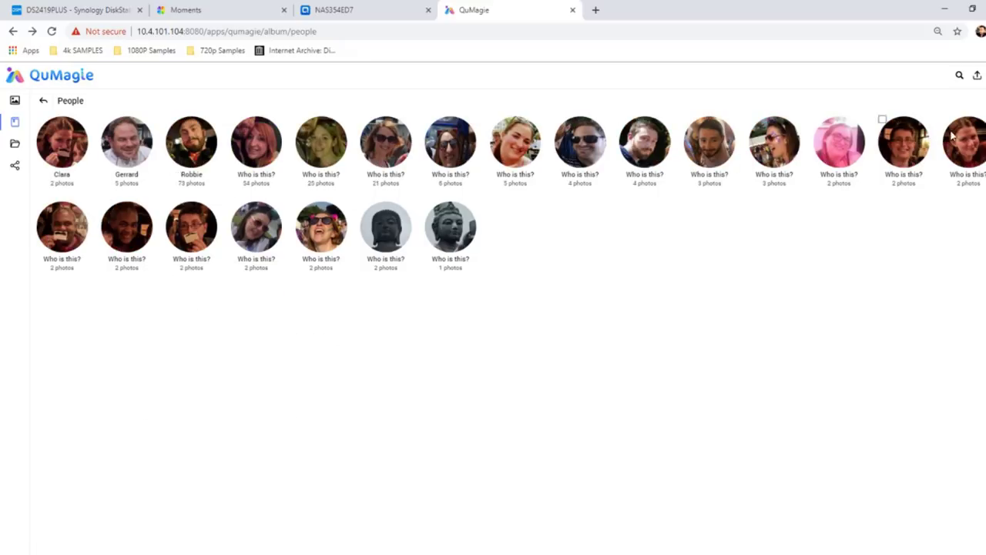
click(969, 176)
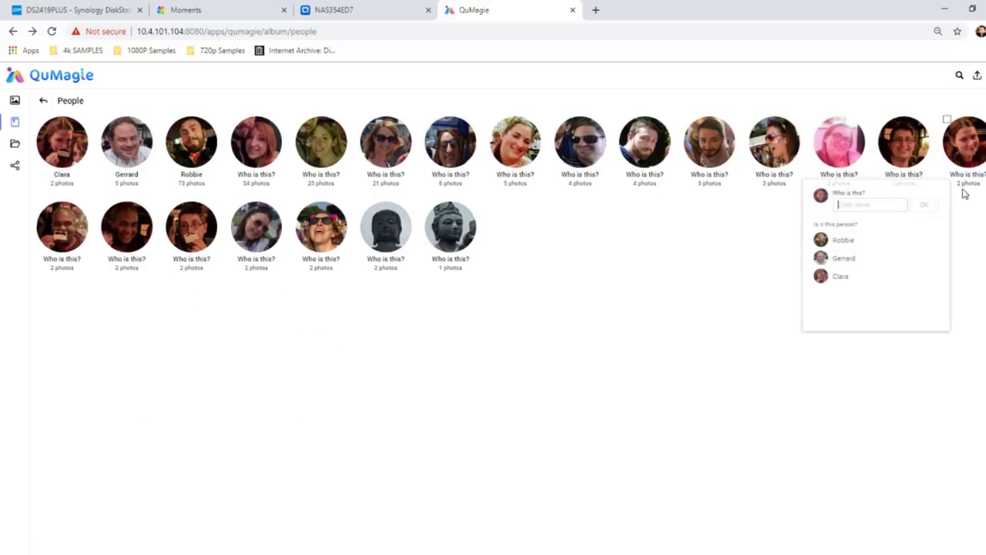
click(840, 276)
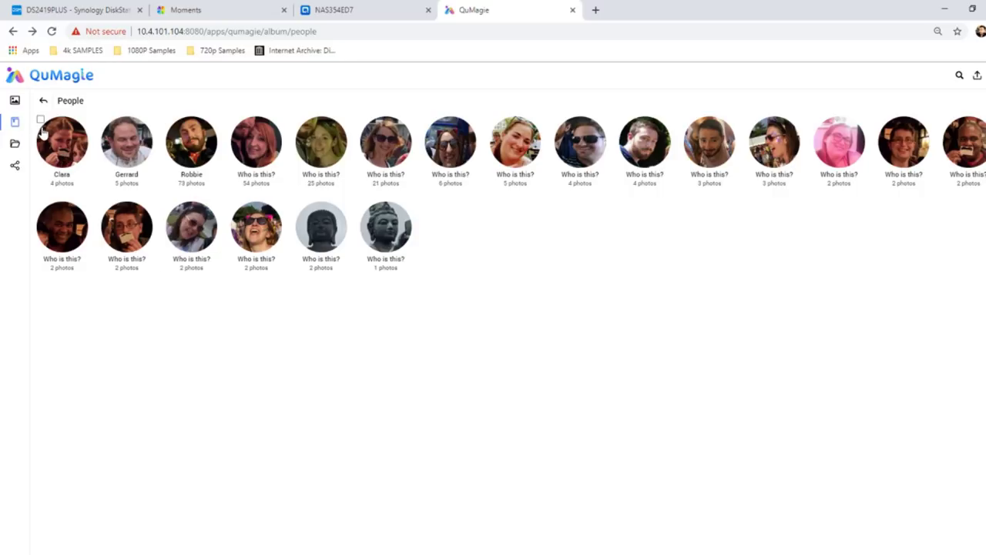
- Leave the People album, look through the Things album's categories, and view the Baozi photos before returning to the category list
mouse_move(20, 125)
click(57, 125)
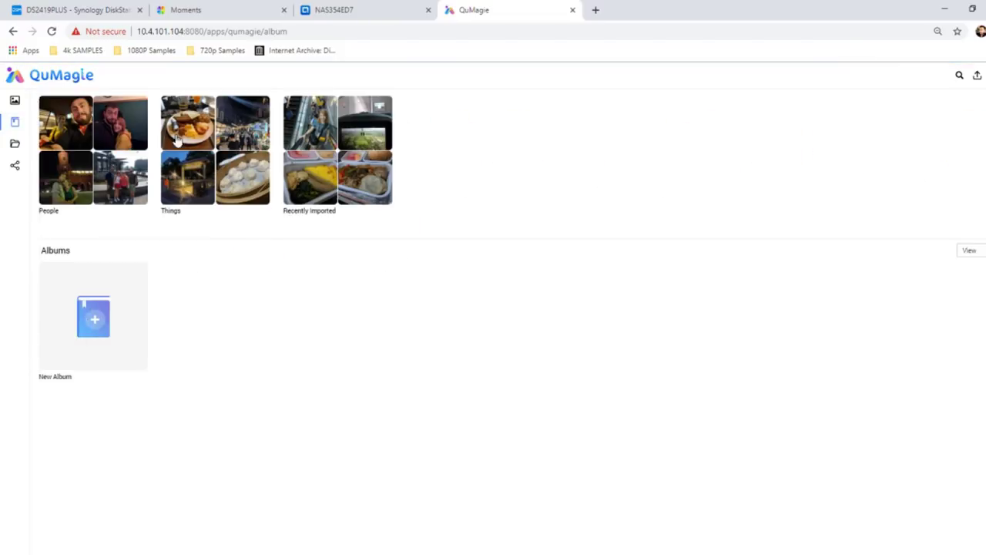
click(184, 189)
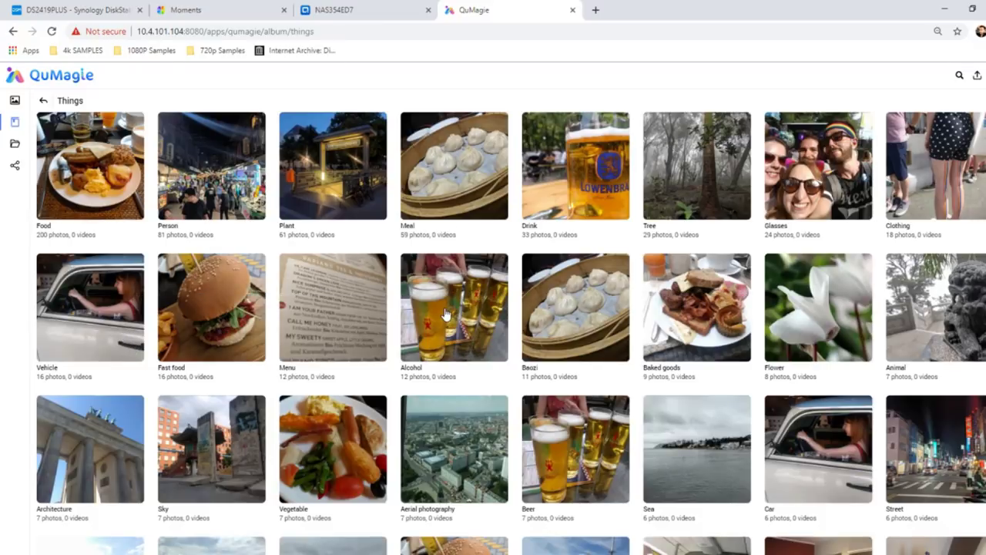
scroll(446, 297, down, 1)
scroll(444, 293, up, 1)
scroll(286, 247, down, 2)
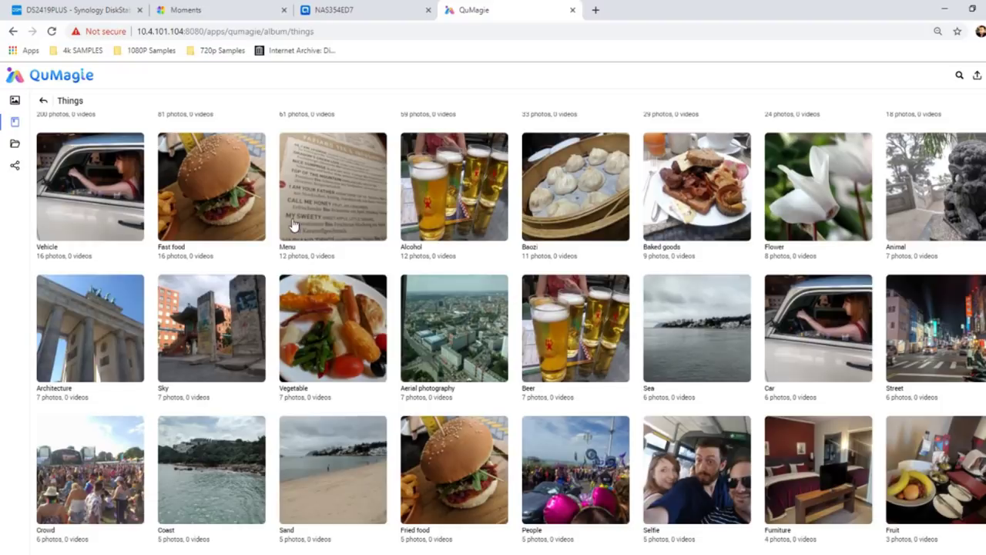
scroll(214, 307, up, 1)
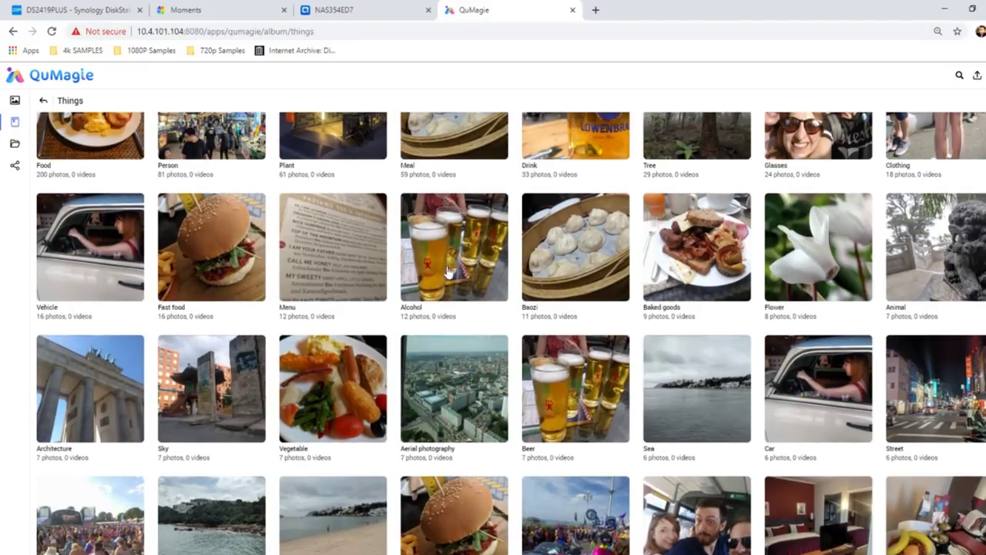
scroll(424, 221, up, 1)
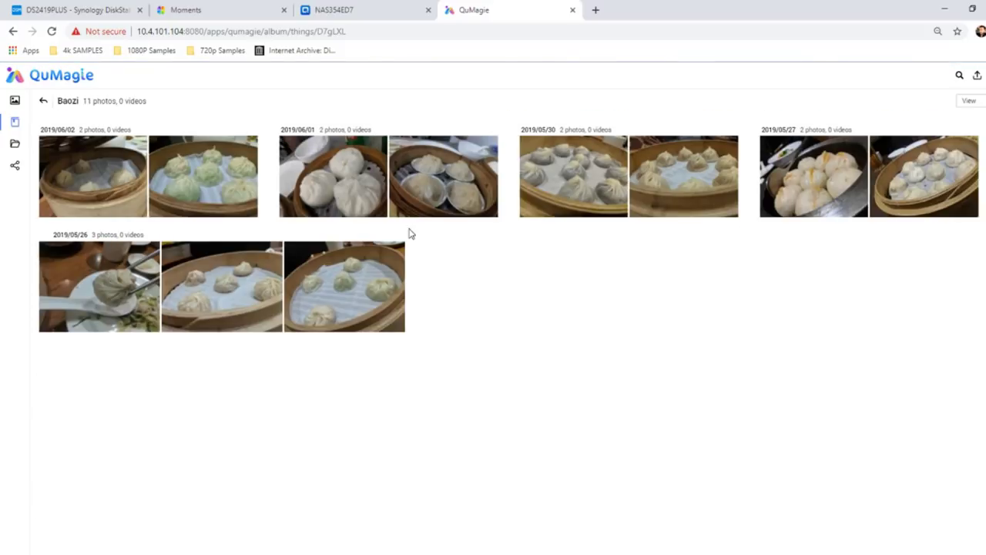
click(43, 100)
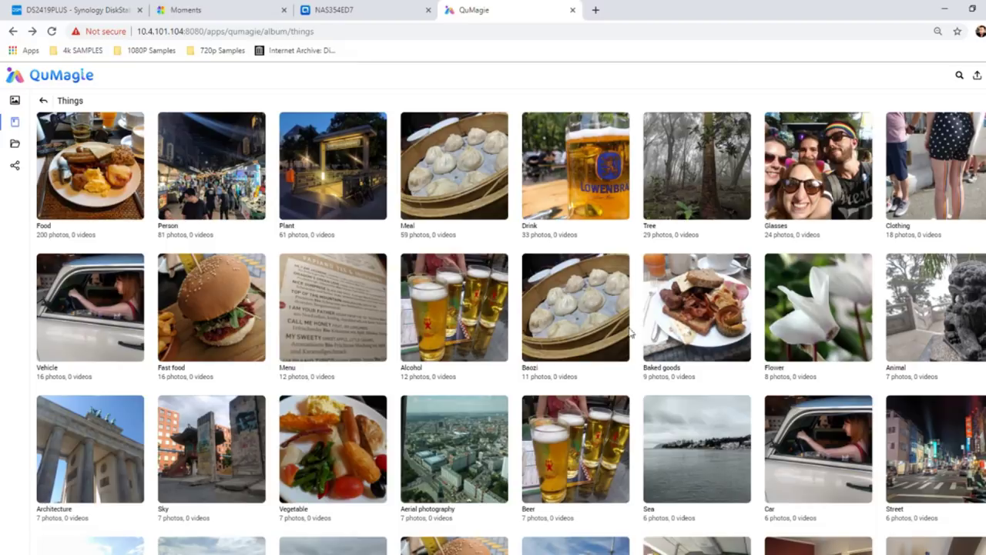
- Examine the full range of automatically recognized categories in the Things album, from the largest groups to the single-photo ones
scroll(673, 393, down, 5)
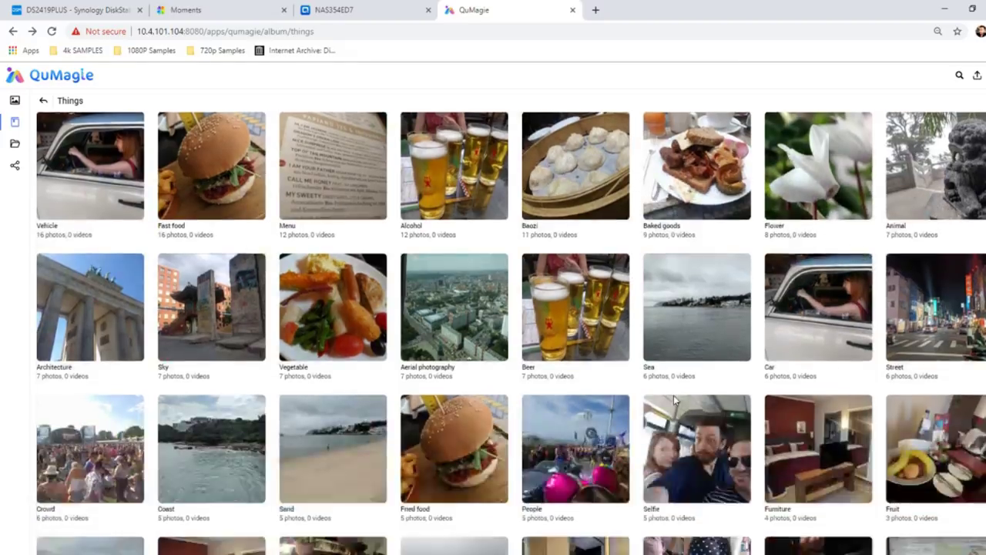
scroll(678, 390, down, 10)
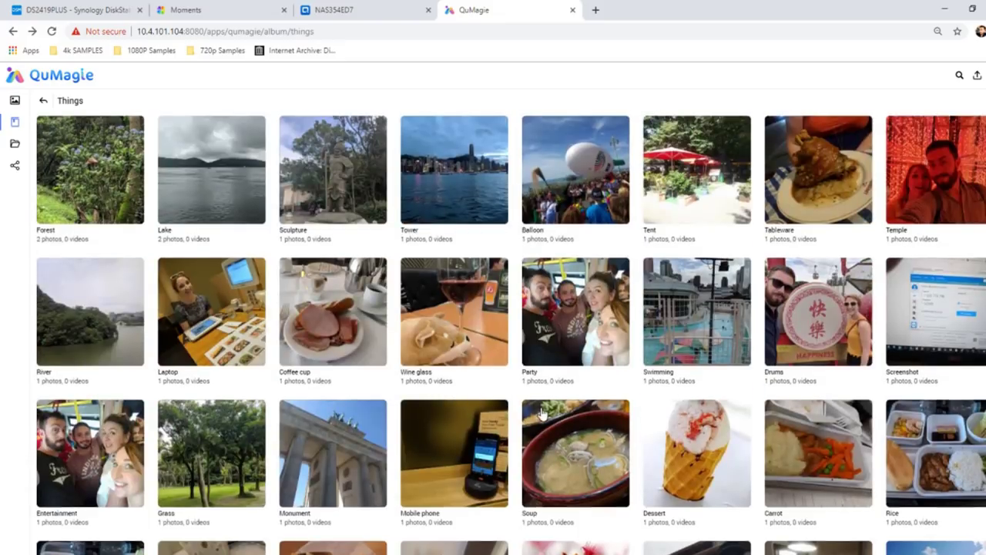
scroll(526, 545, down, 3)
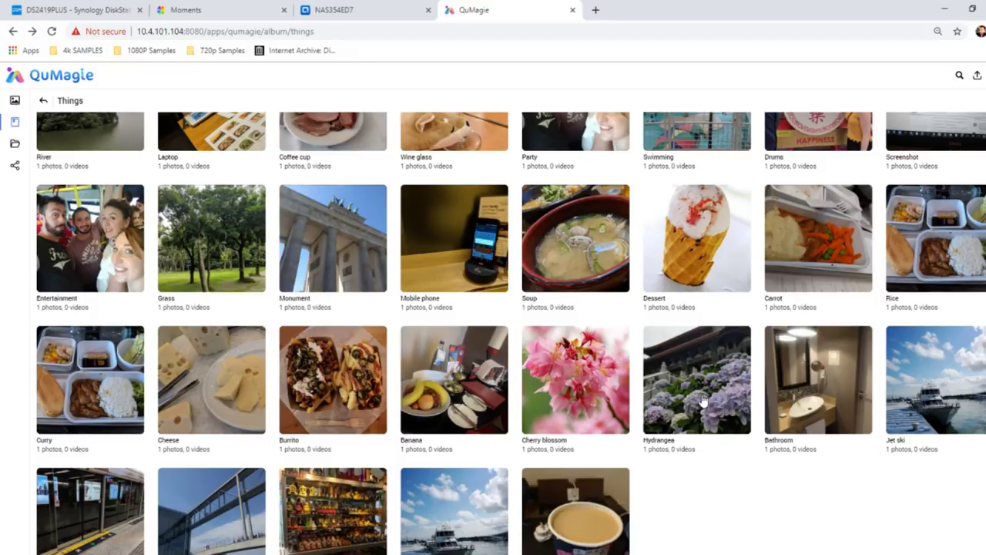
scroll(566, 385, up, 3)
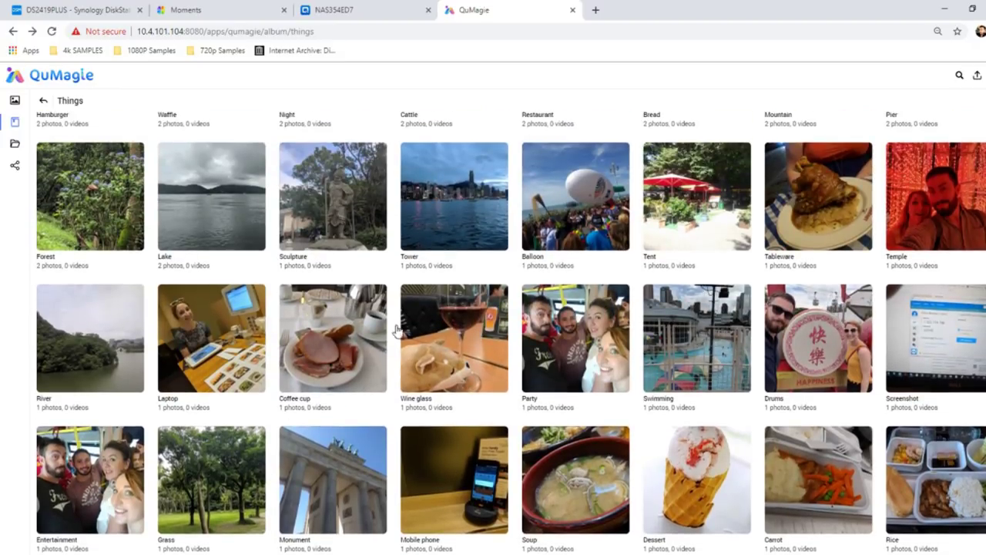
scroll(217, 359, up, 1)
scroll(217, 359, up, 1)
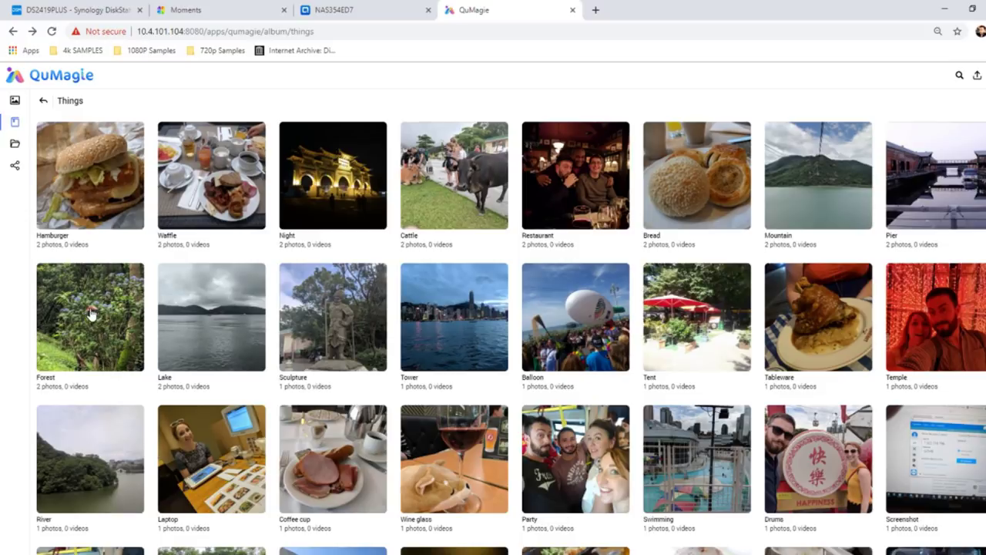
scroll(426, 377, up, 2)
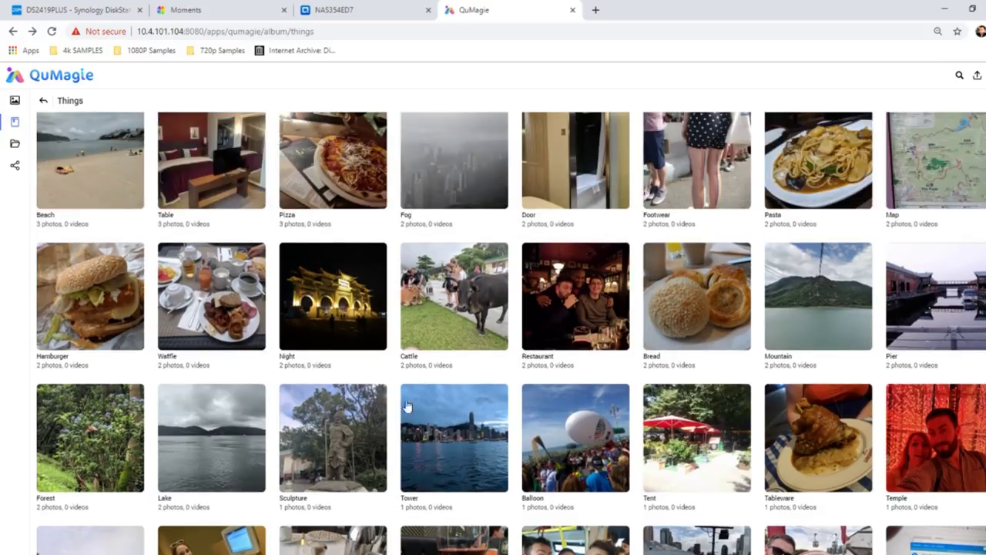
scroll(422, 373, up, 4)
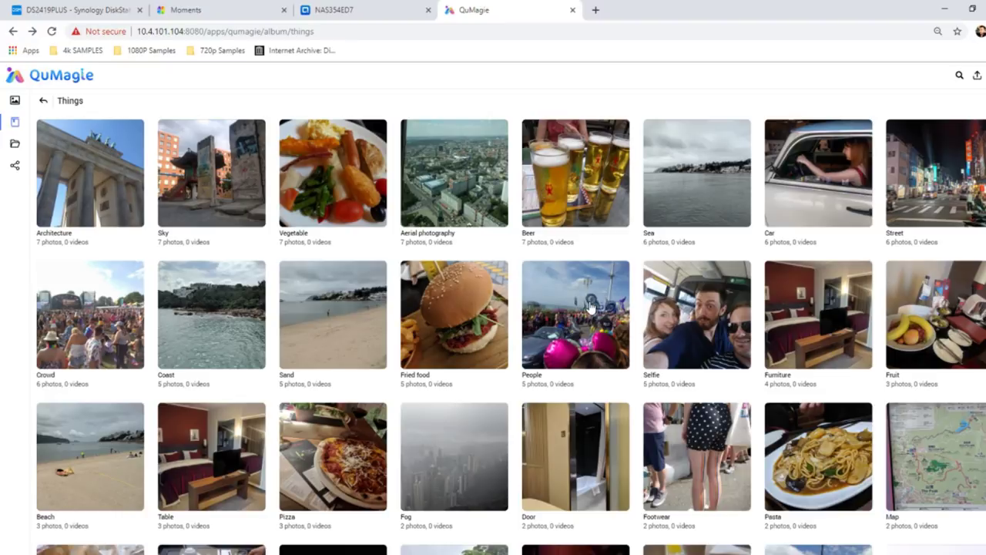
scroll(593, 377, down, 6)
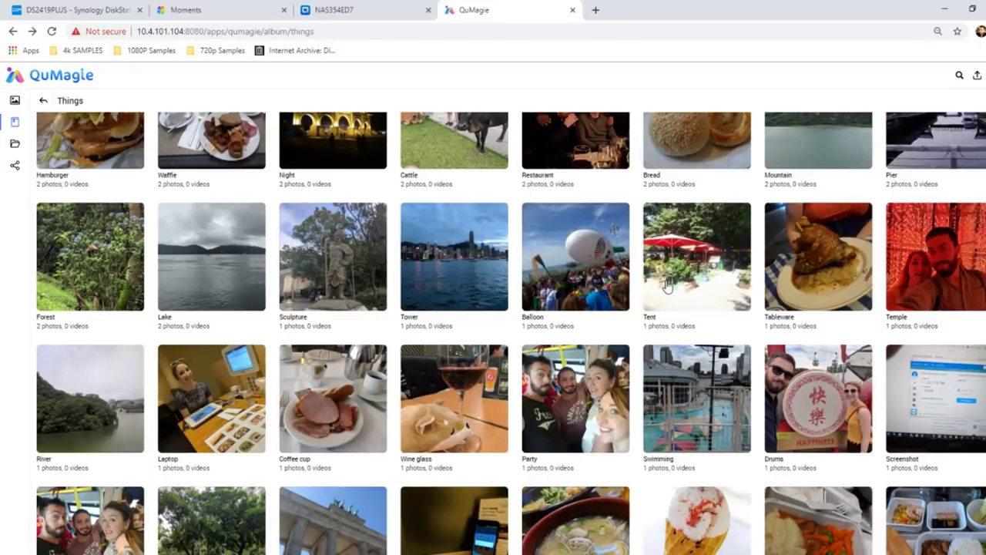
scroll(655, 291, down, 4)
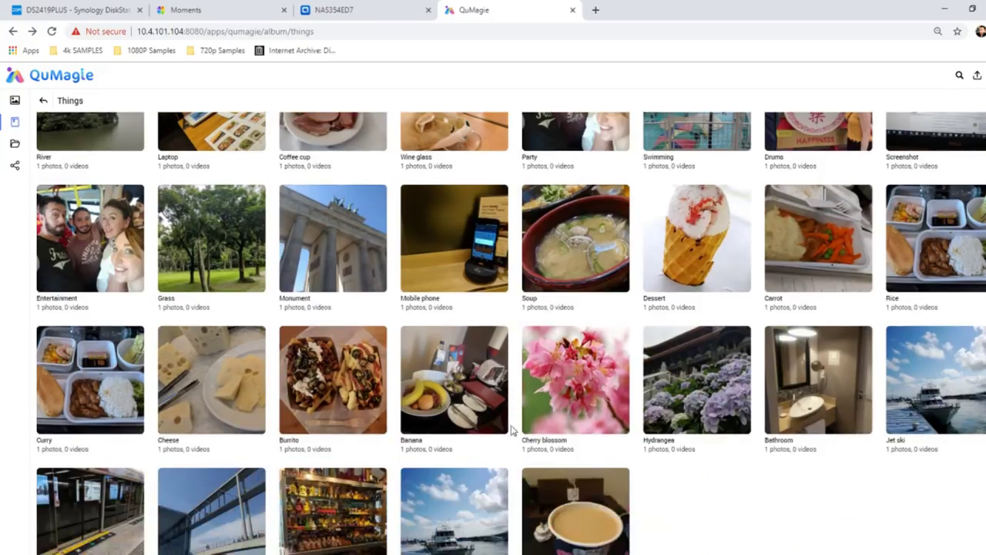
scroll(572, 323, up, 5)
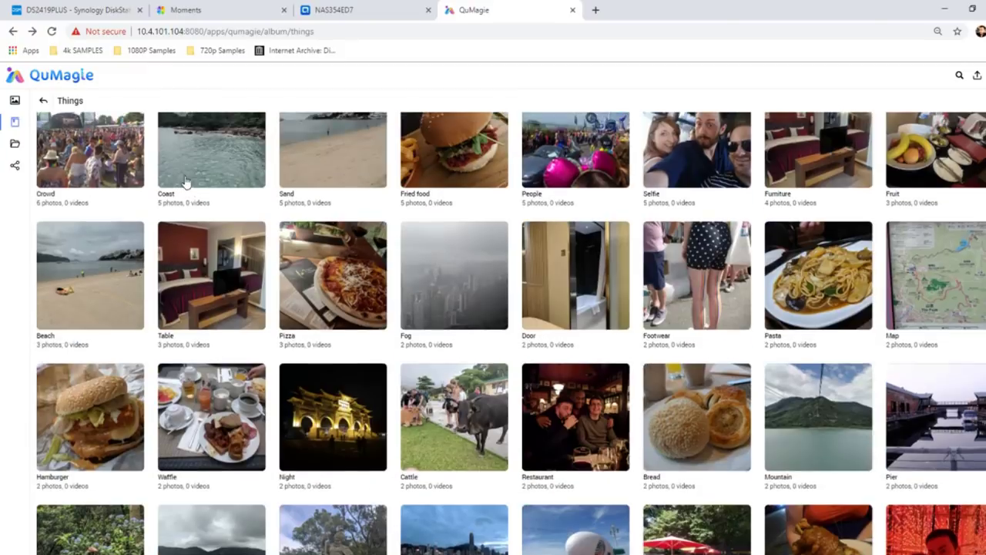
scroll(185, 181, up, 5)
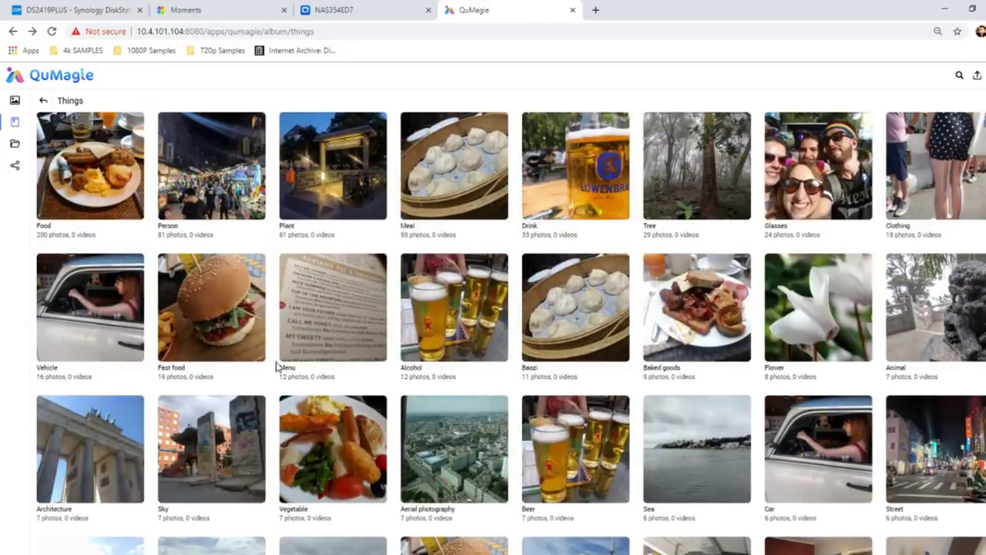
scroll(282, 455, down, 1)
scroll(196, 247, up, 1)
- Switch to the NAS desktop, launch Multimedia Console, and display the content sources for QuMagie under Content Management
click(337, 10)
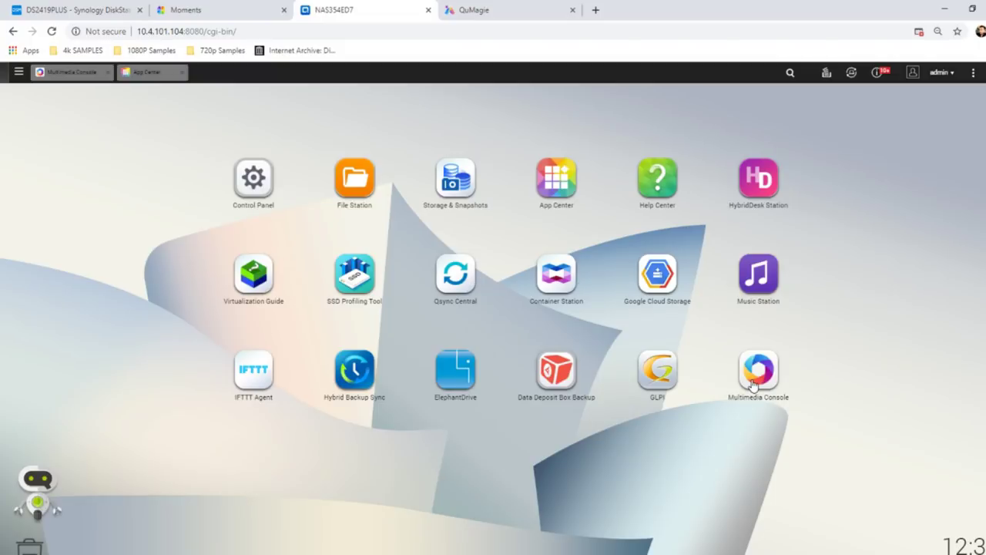
click(772, 365)
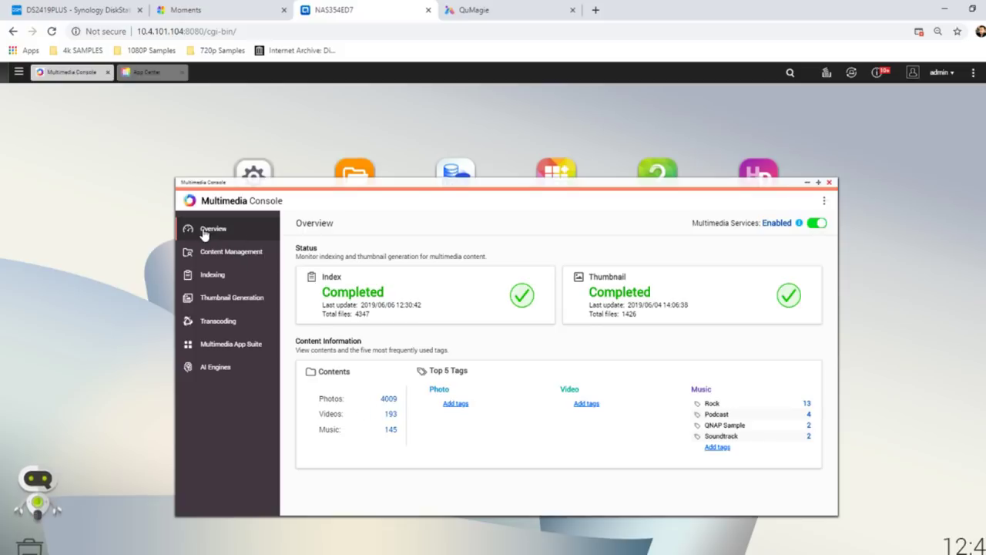
click(222, 254)
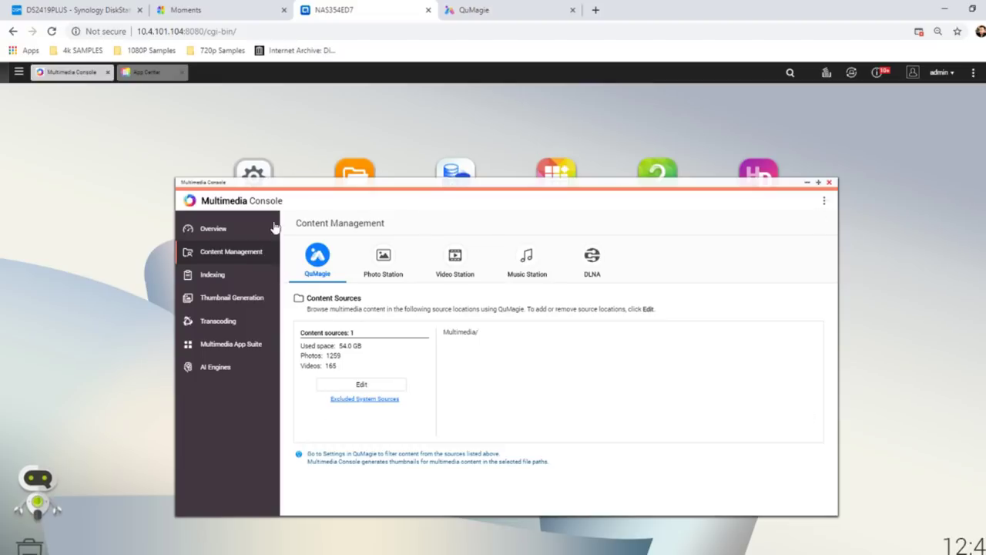
drag(325, 186, 337, 150)
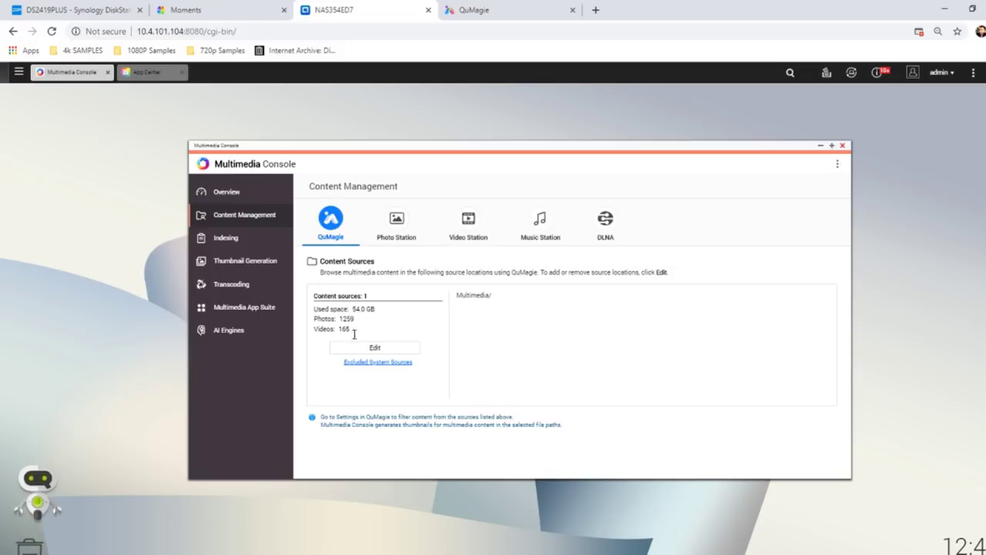
- Add the homes and Download folders to the QuMagie content sources and apply the selection
click(380, 350)
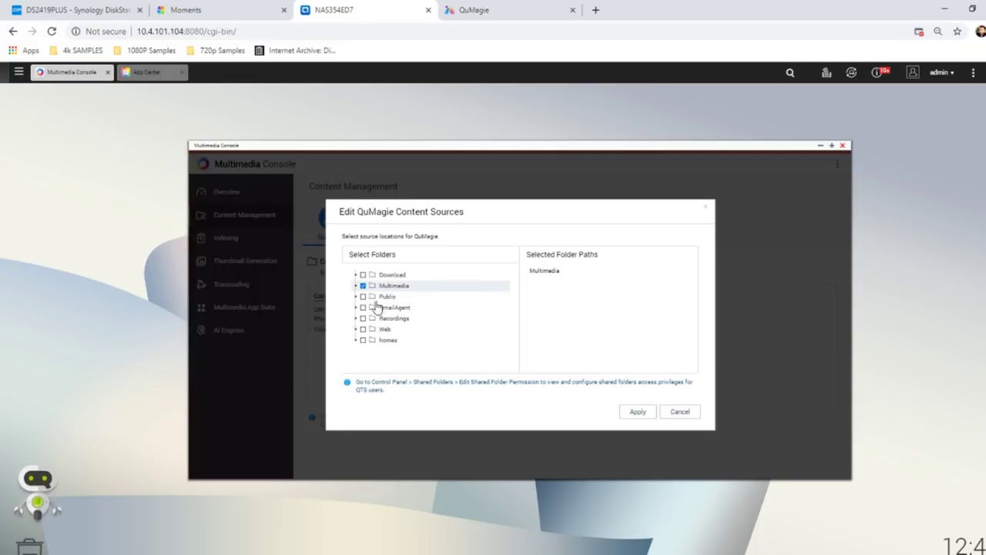
click(362, 340)
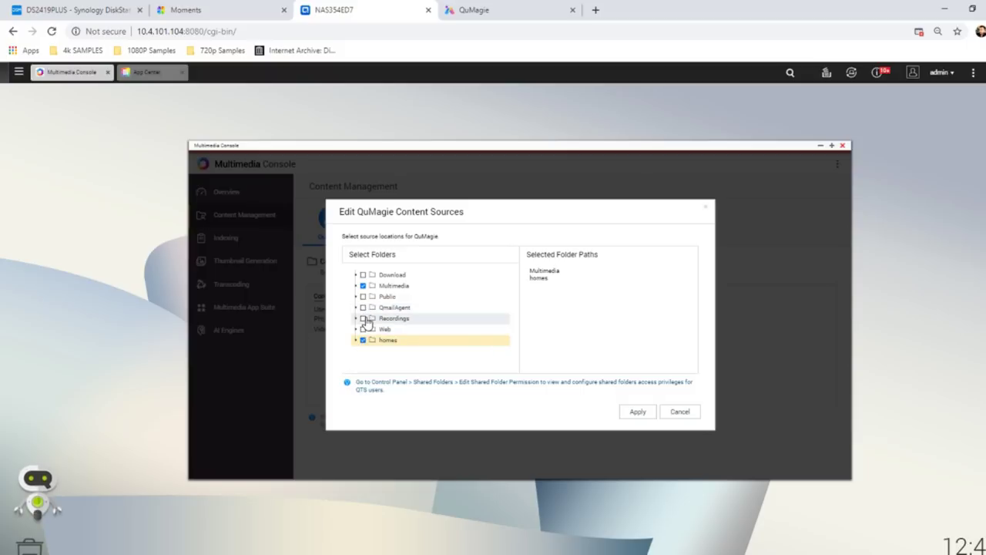
click(362, 277)
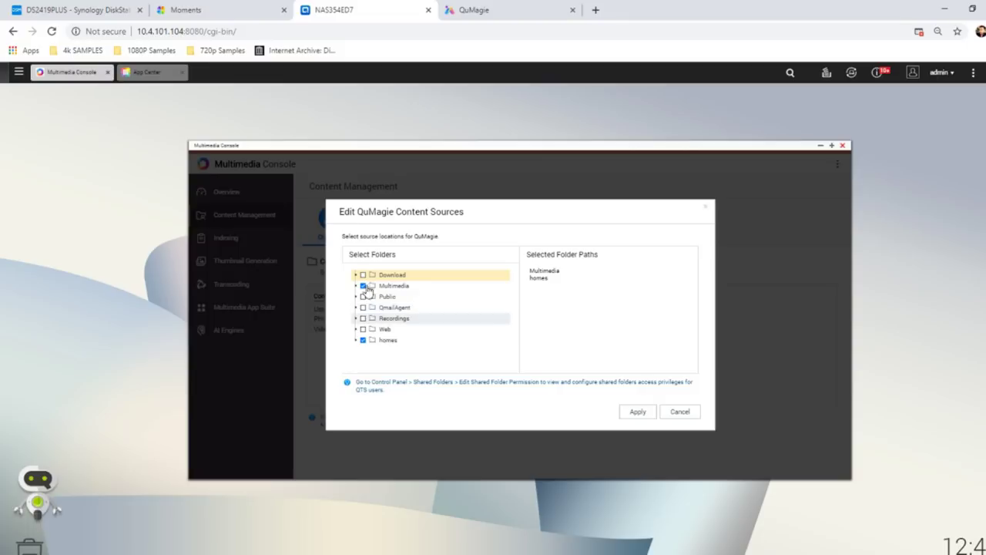
click(364, 276)
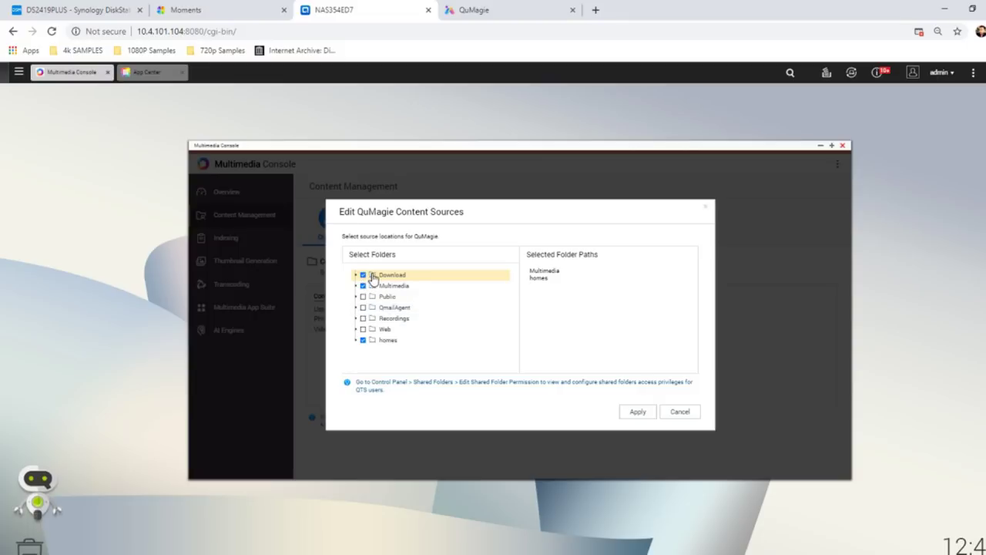
click(634, 411)
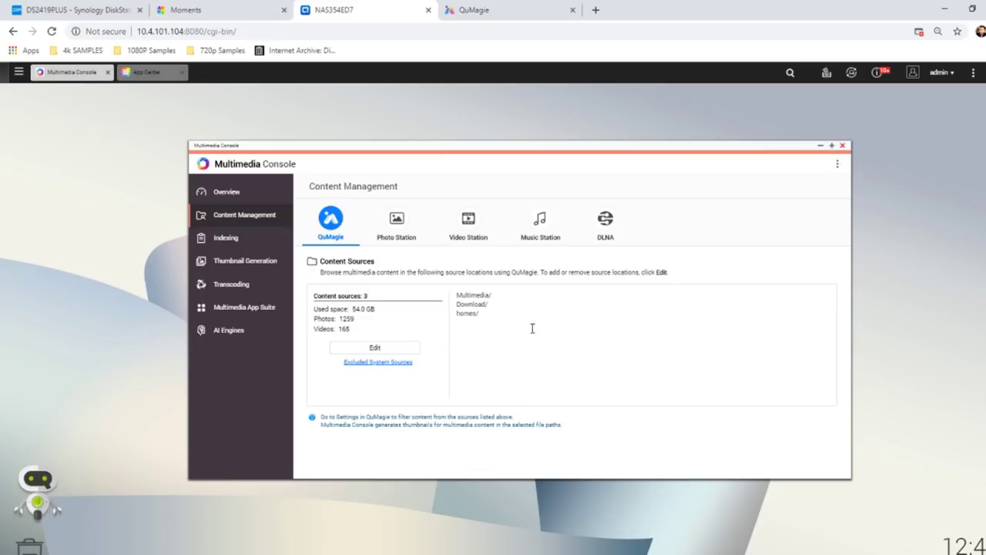
- Review QuMagie's excluded system sources, and check the Photo Station and Video Station content sources before returning to QuMagie's
click(375, 361)
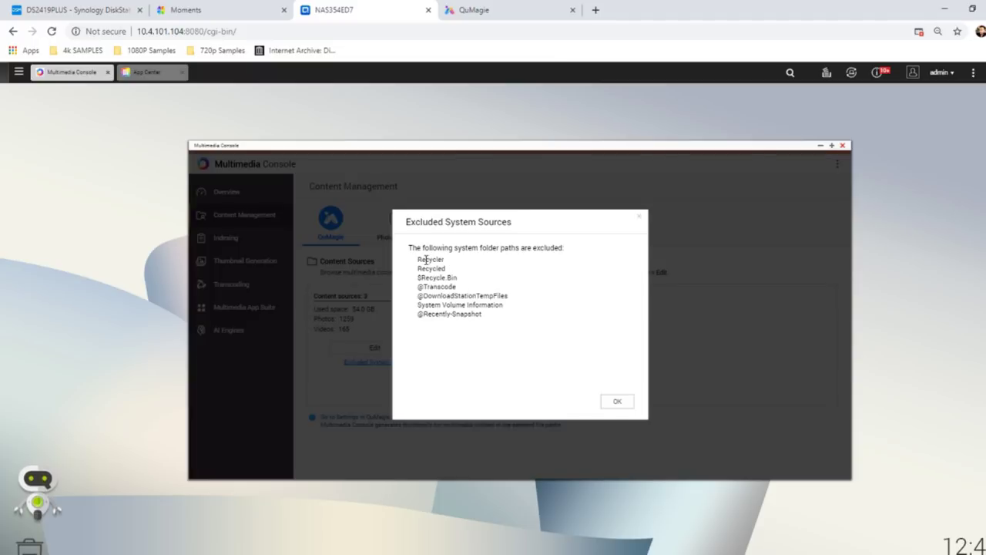
click(628, 404)
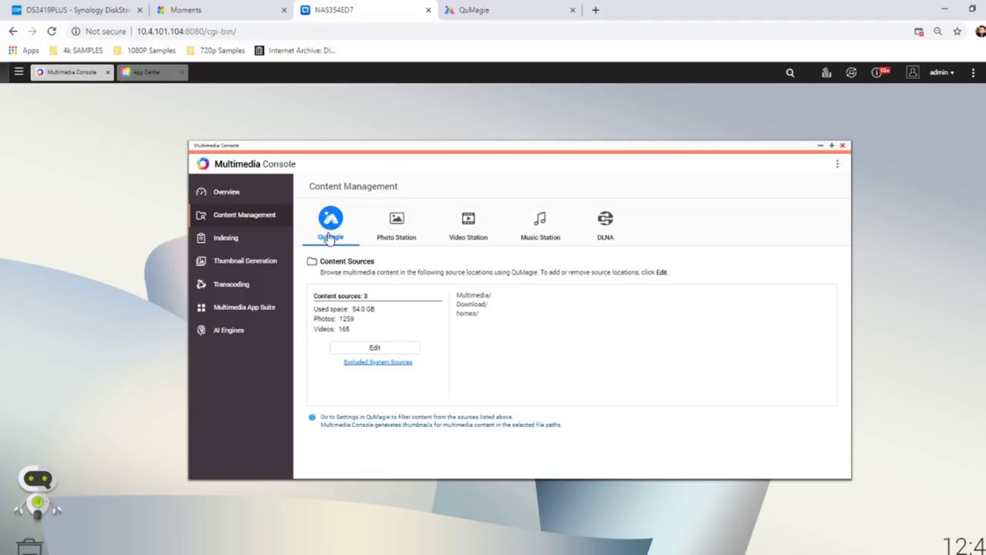
click(379, 228)
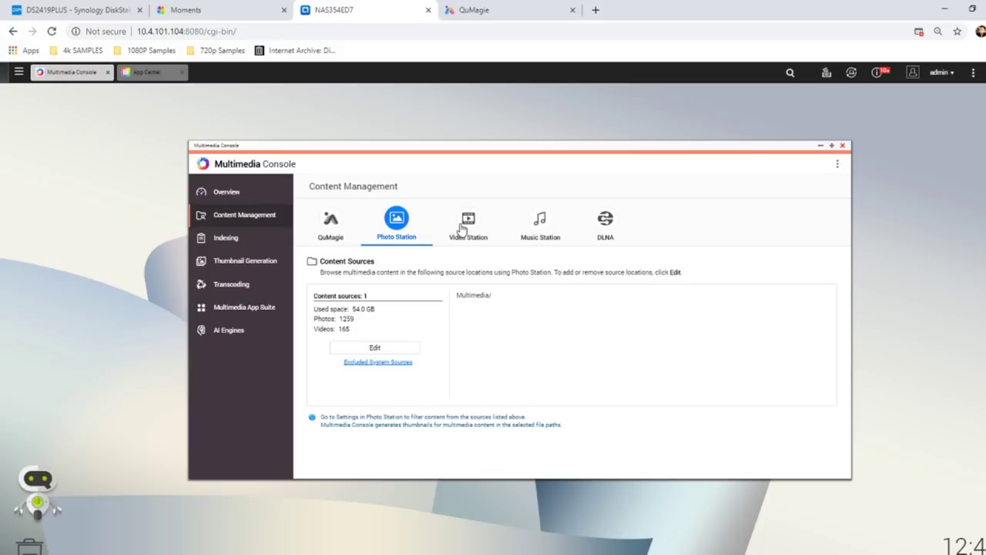
click(467, 223)
click(348, 220)
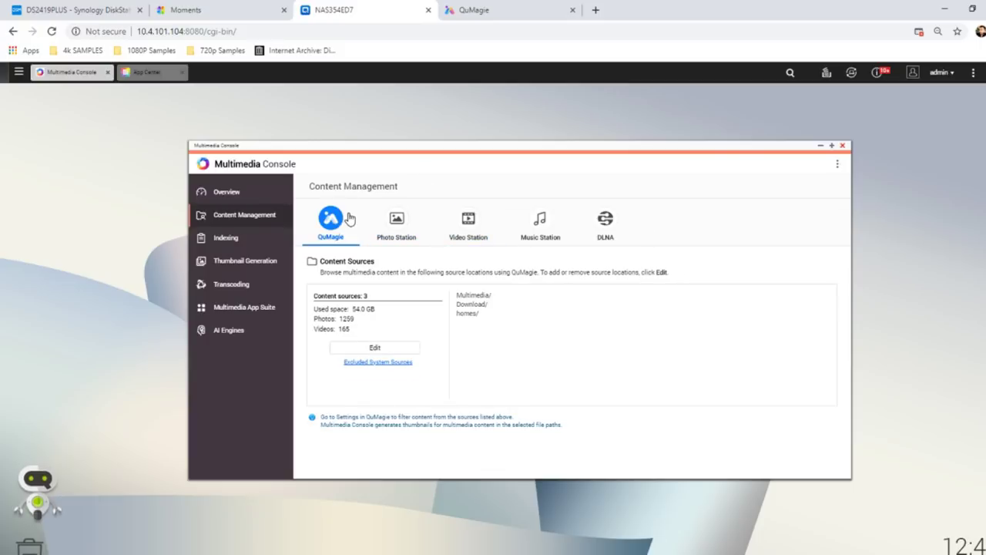
- In the Indexing settings, choose Normal priority and request a re-index, cancelling it at the confirmation
click(241, 239)
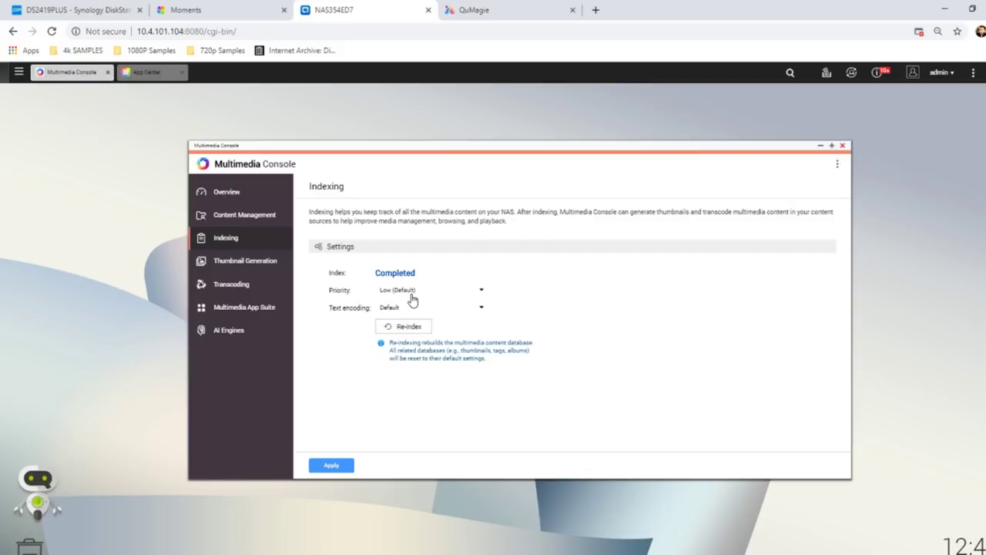
click(481, 291)
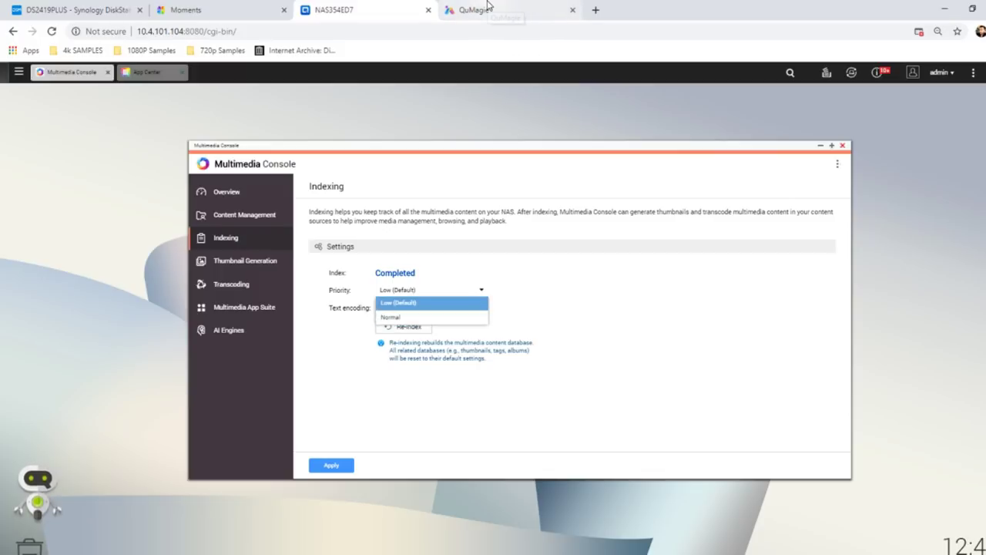
click(418, 318)
click(395, 327)
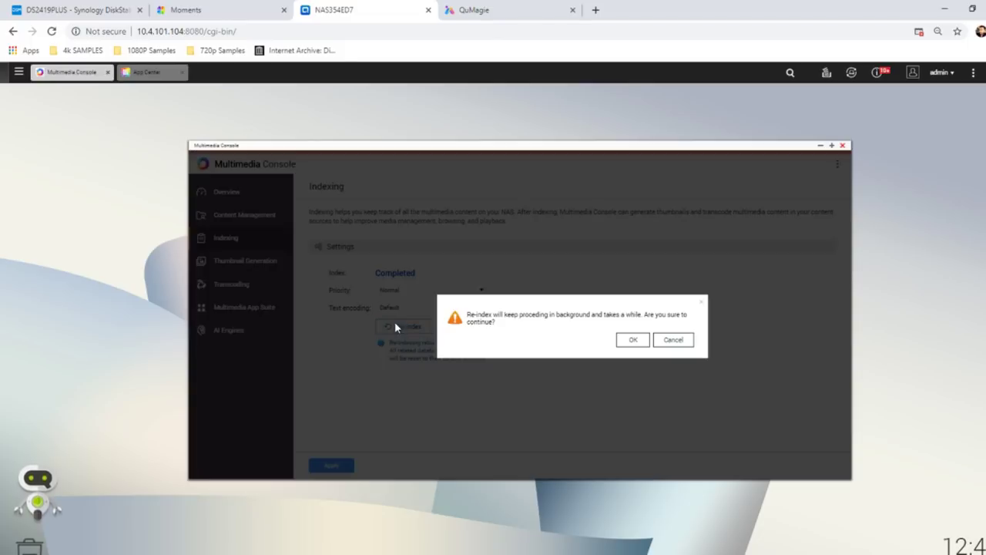
click(673, 340)
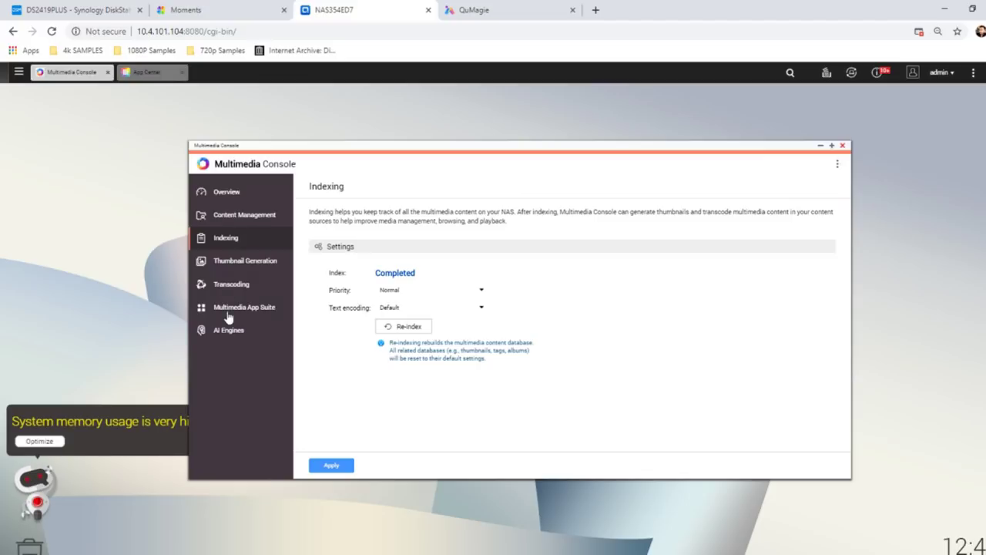
- Review the thumbnail generation status, schedule and advanced settings, and the background transcoding overview
click(233, 262)
click(631, 339)
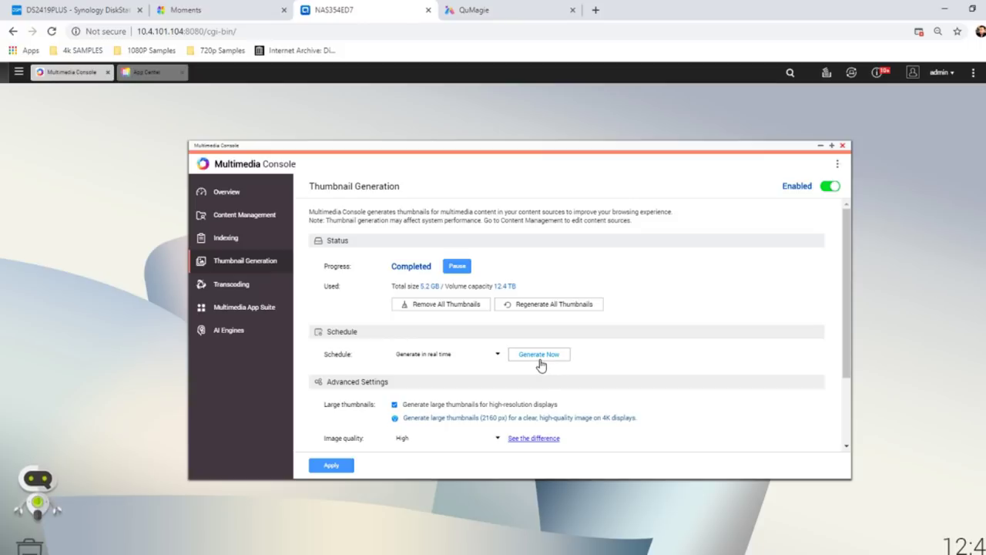
scroll(526, 382, down, 3)
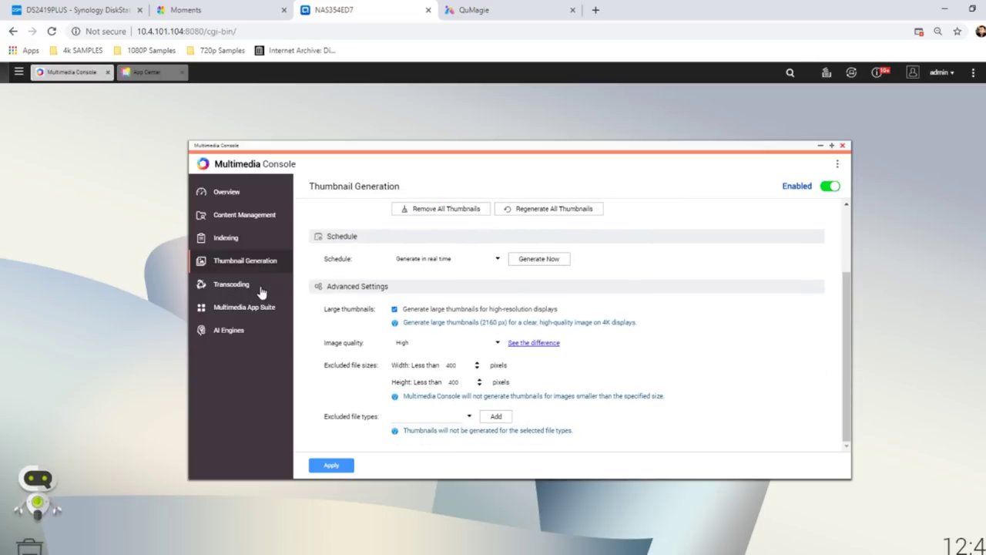
click(263, 291)
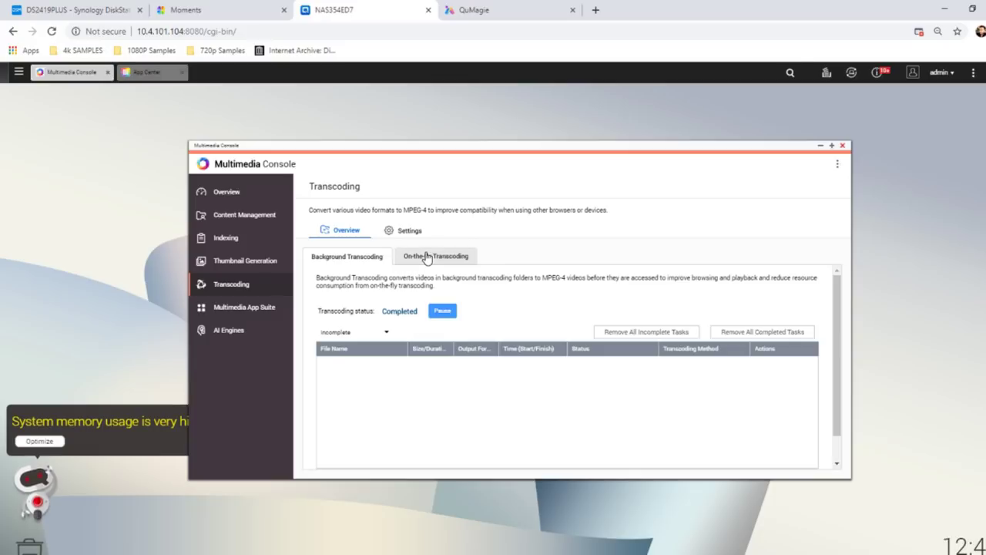
- Launch QuMagie from the Multimedia App Suite, and check the facial and object recognition engines back in Multimedia Console
click(264, 312)
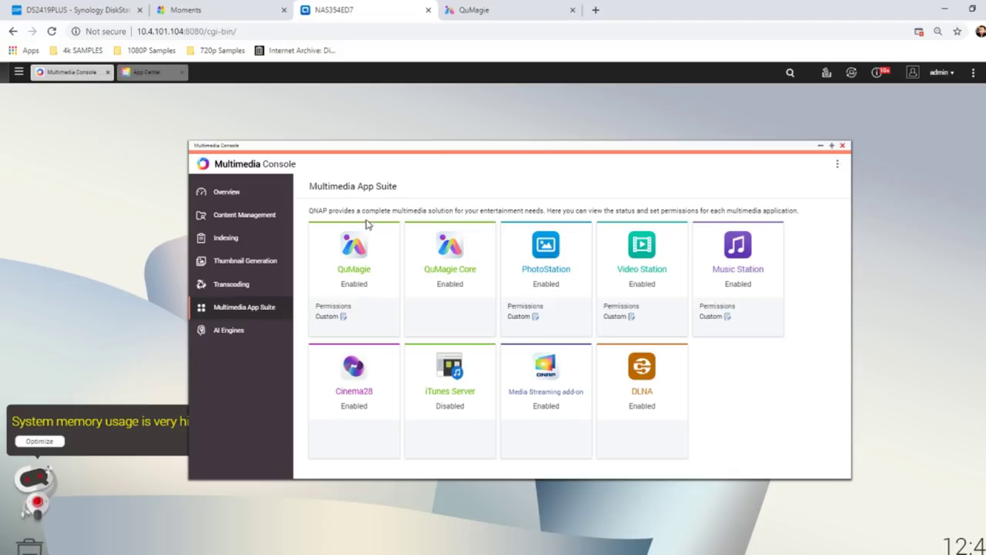
click(319, 259)
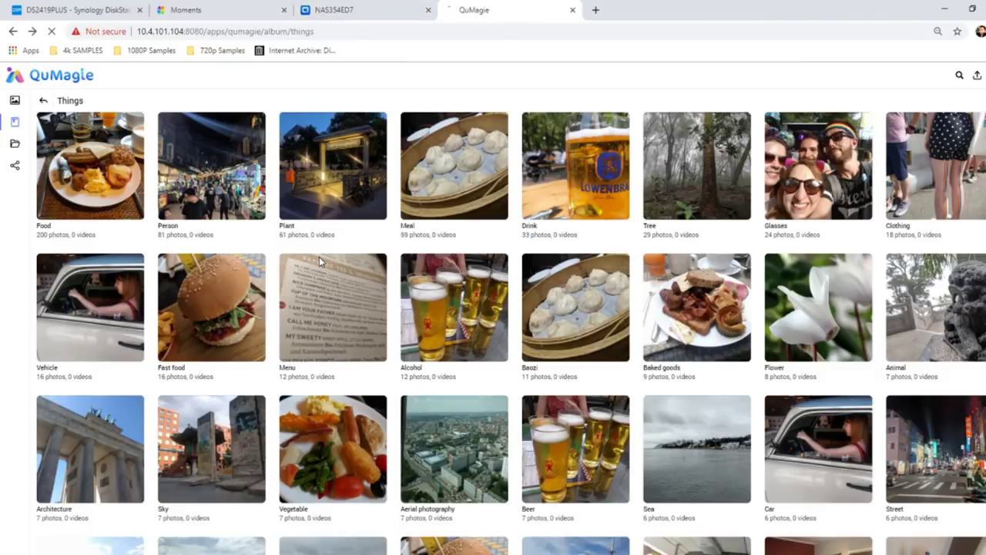
click(348, 11)
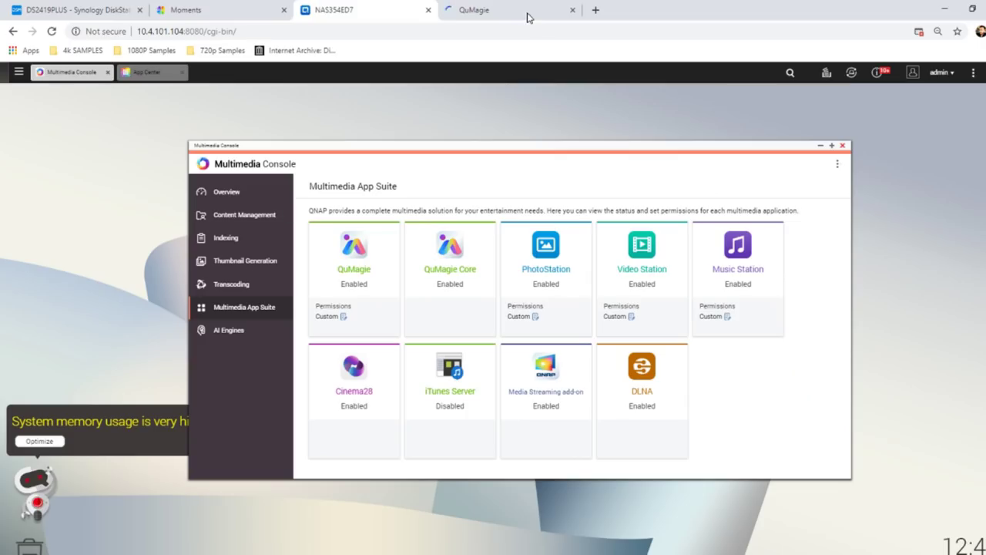
click(234, 332)
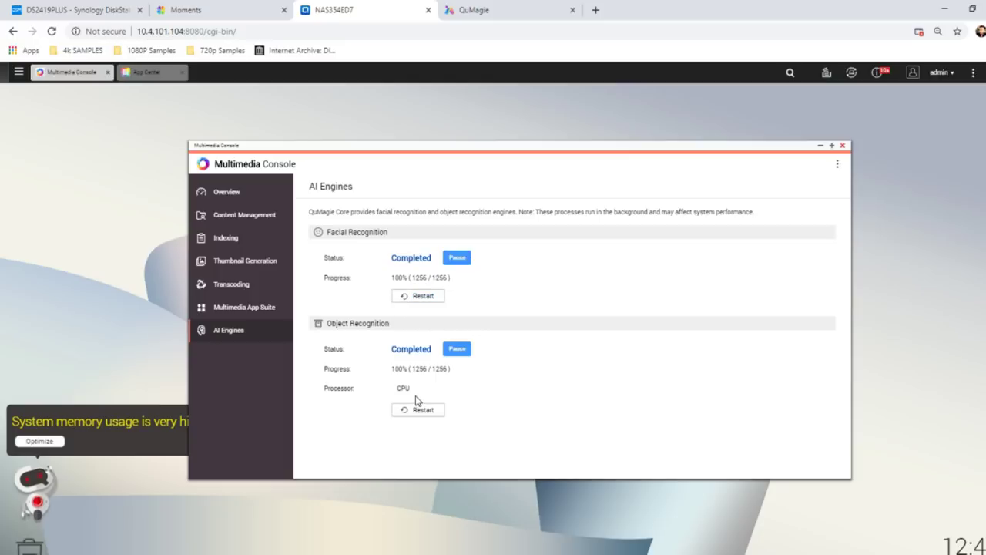
click(231, 309)
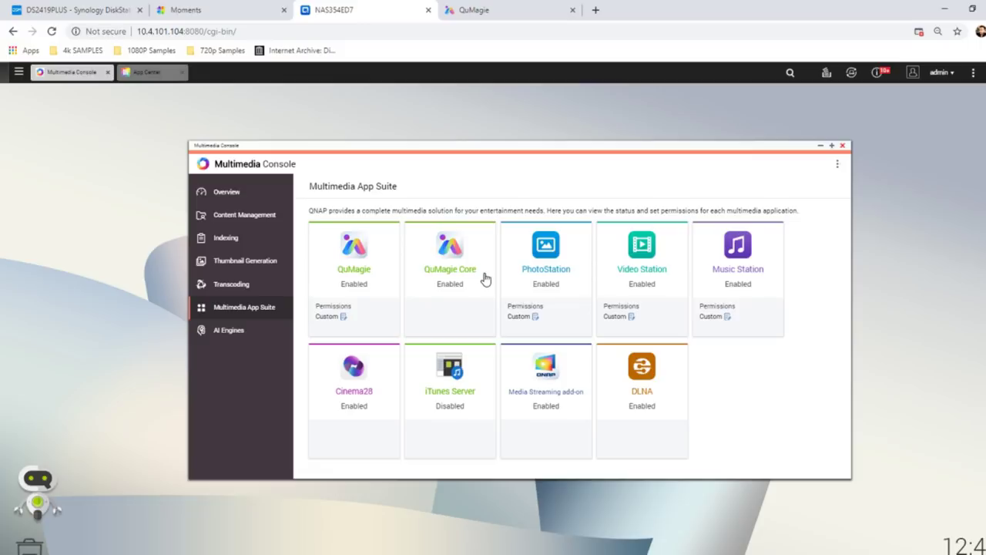
- Switch to QuMagie, dismiss its introduction, and look through the most recent dates in All Photos
click(543, 6)
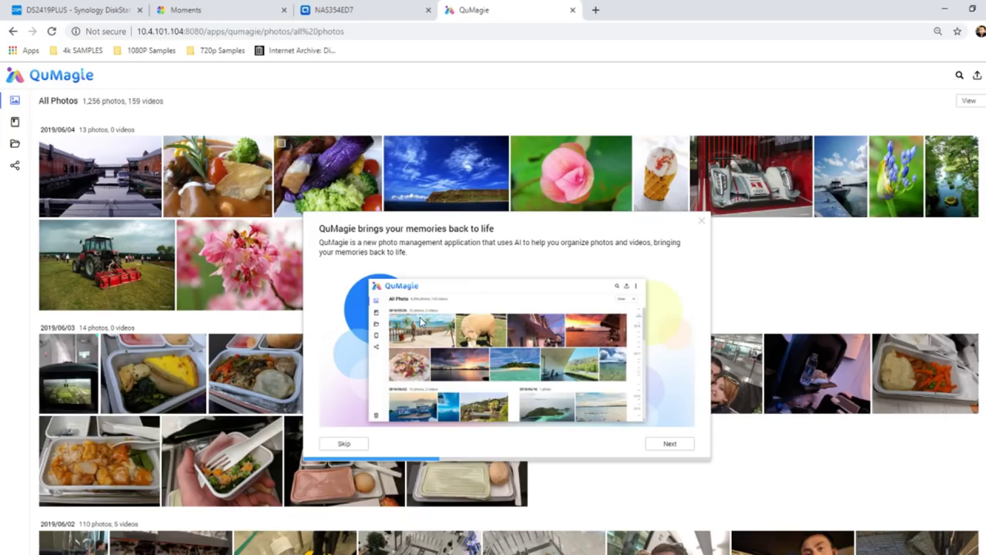
click(702, 225)
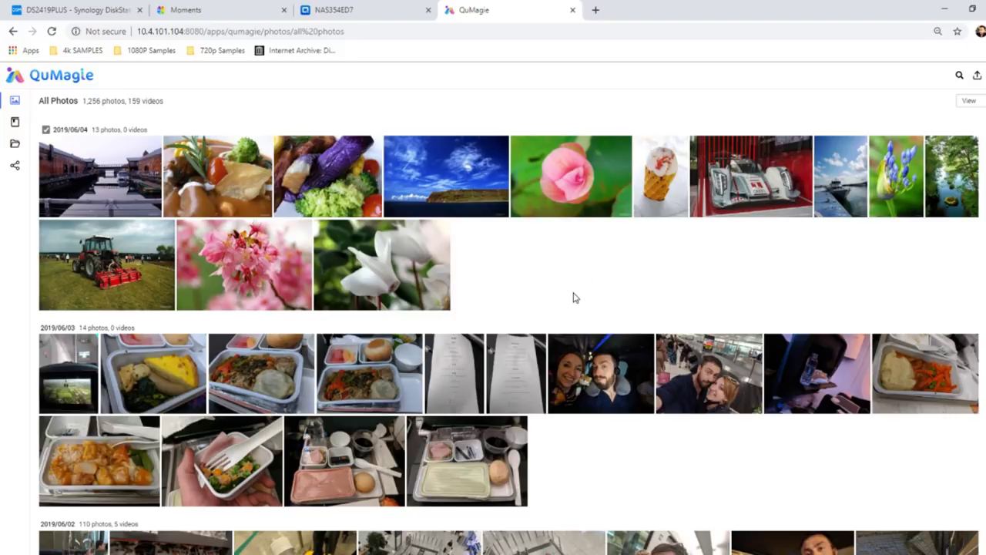
scroll(508, 409, down, 3)
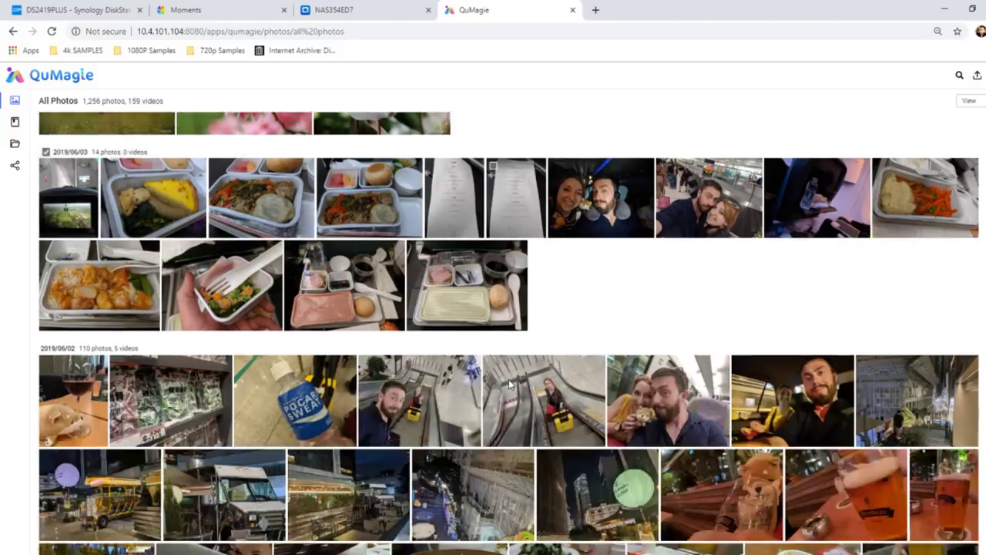
- Go back to the Things album and examine its recognized categories from the largest down to the single-photo ones
click(13, 121)
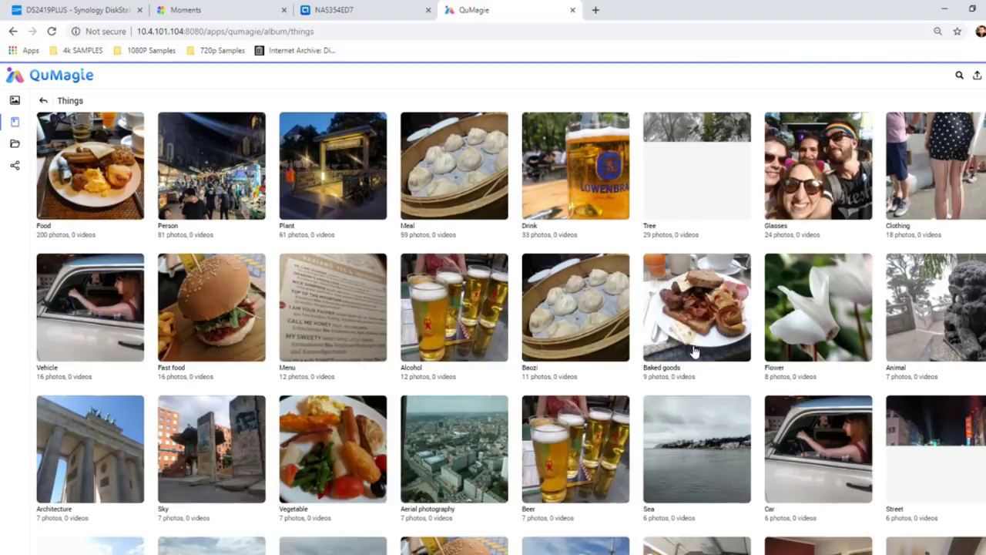
scroll(556, 368, down, 3)
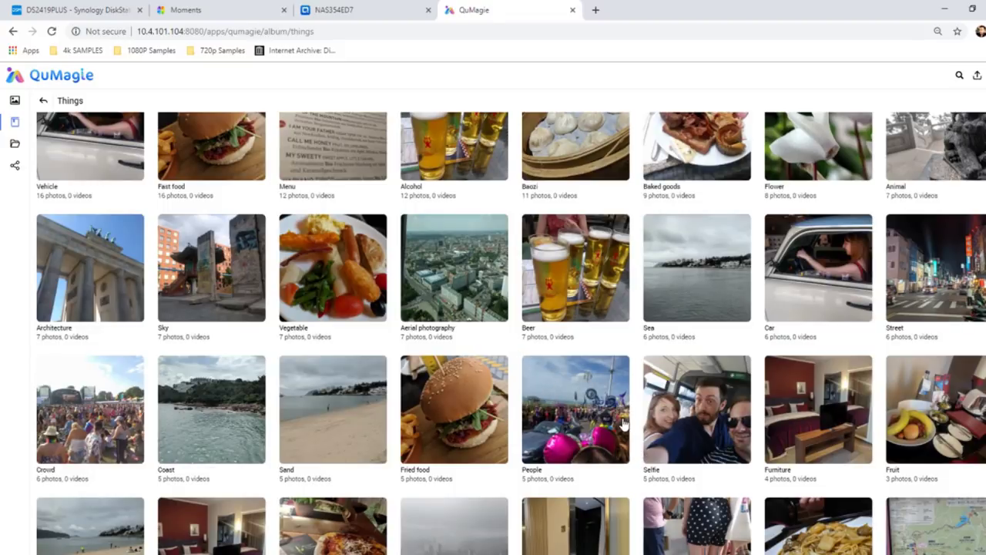
scroll(565, 224, up, 3)
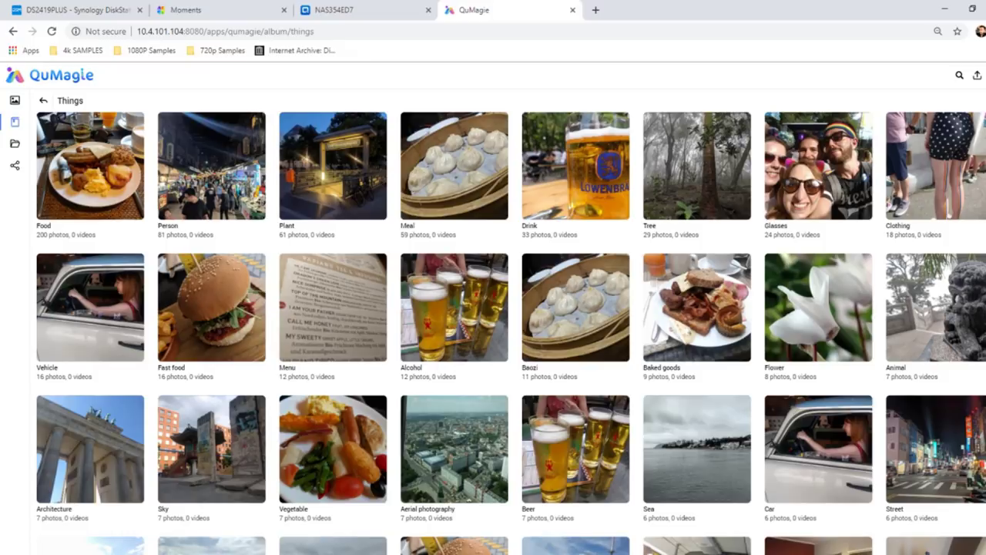
scroll(511, 332, down, 1)
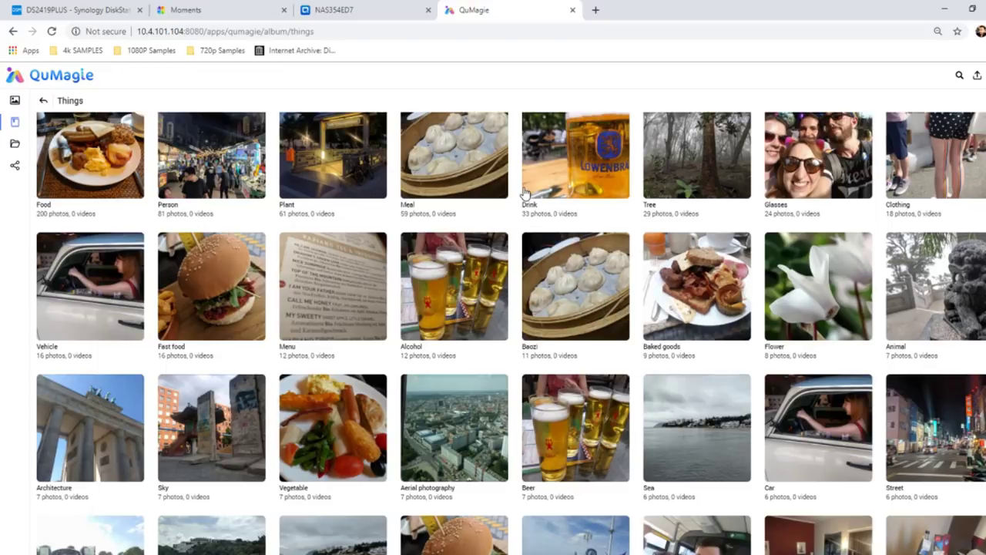
scroll(549, 308, down, 2)
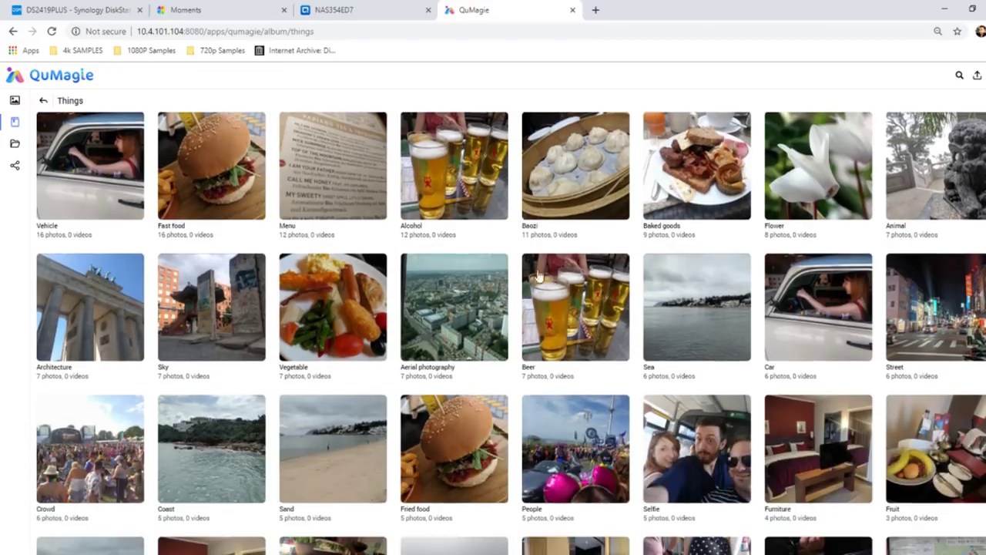
scroll(487, 342, down, 8)
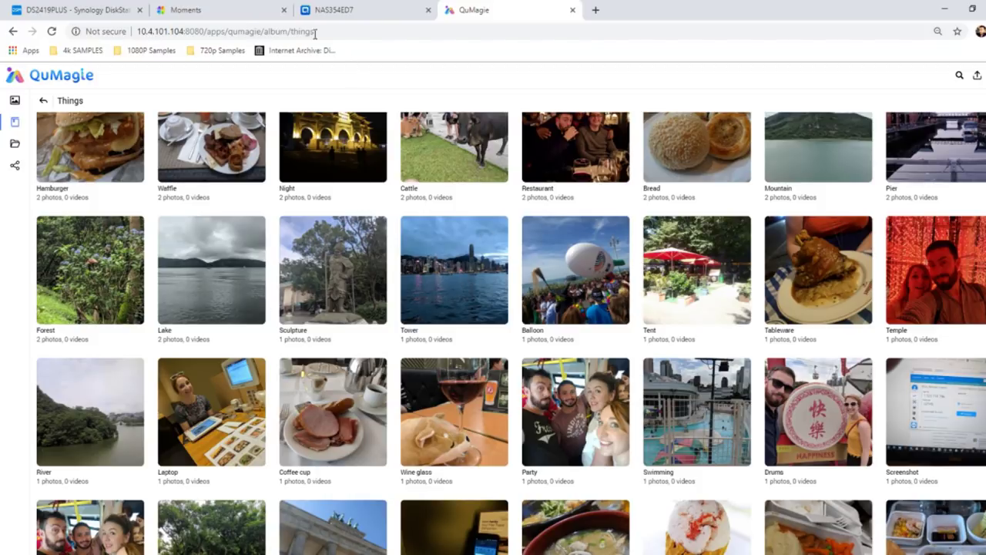
scroll(256, 251, down, 1)
scroll(254, 252, down, 3)
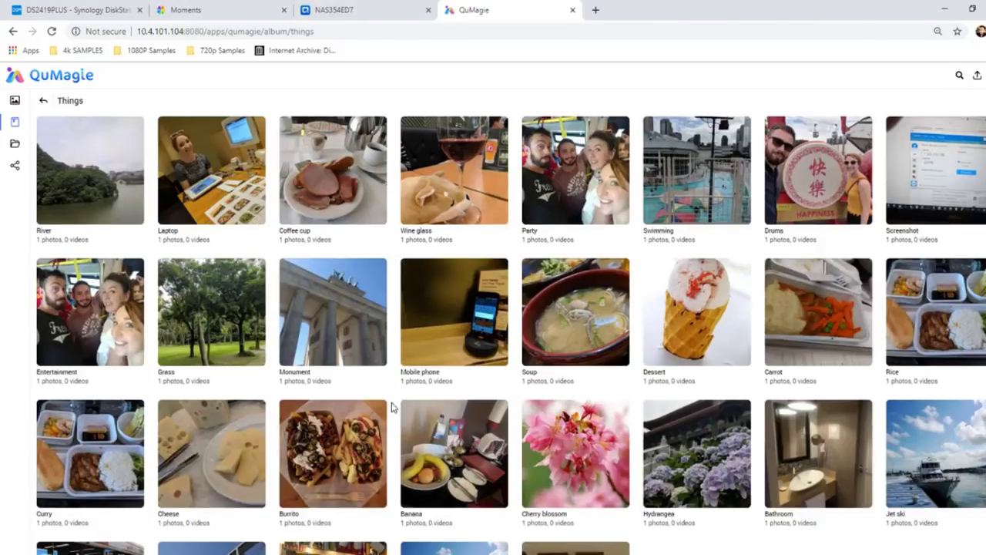